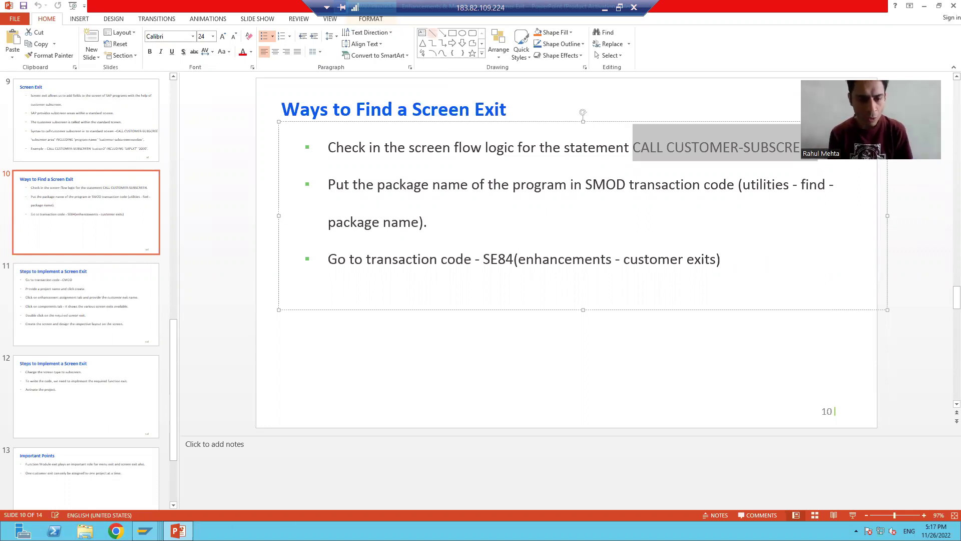
Switch to SAP, view the components of enhancement CATS0007, and close the system status dialog in the Time Sheet session
mouse_move(178, 531)
left_click(257, 474)
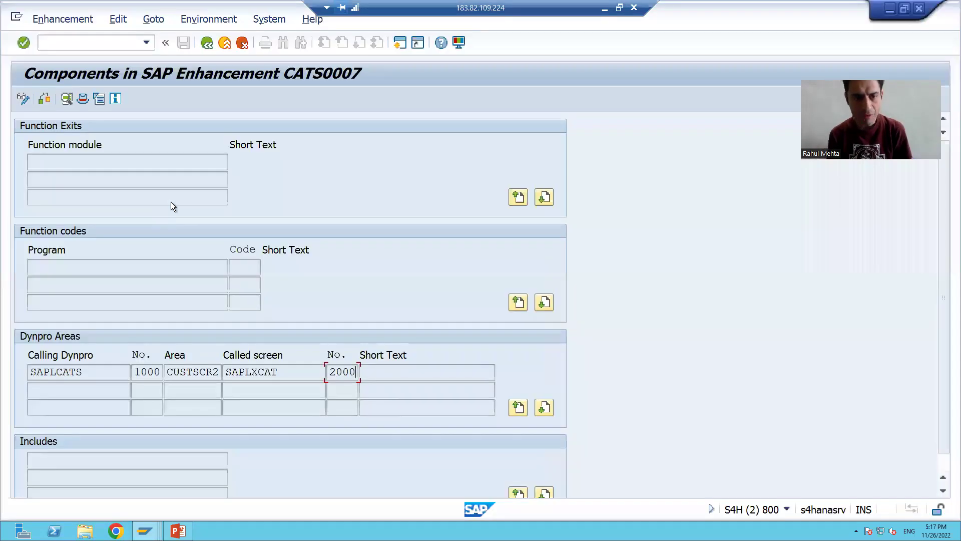
mouse_move(145, 531)
left_click(193, 483)
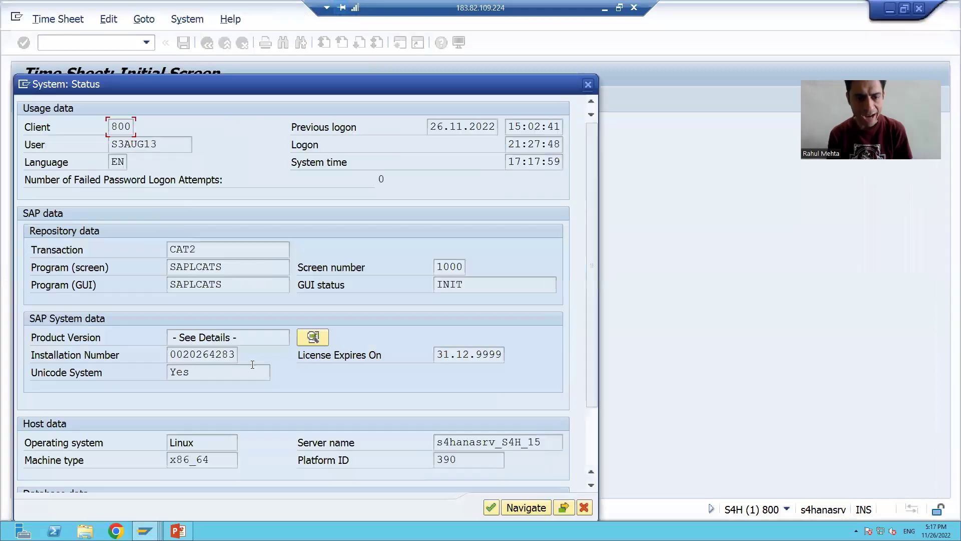
left_click(588, 85)
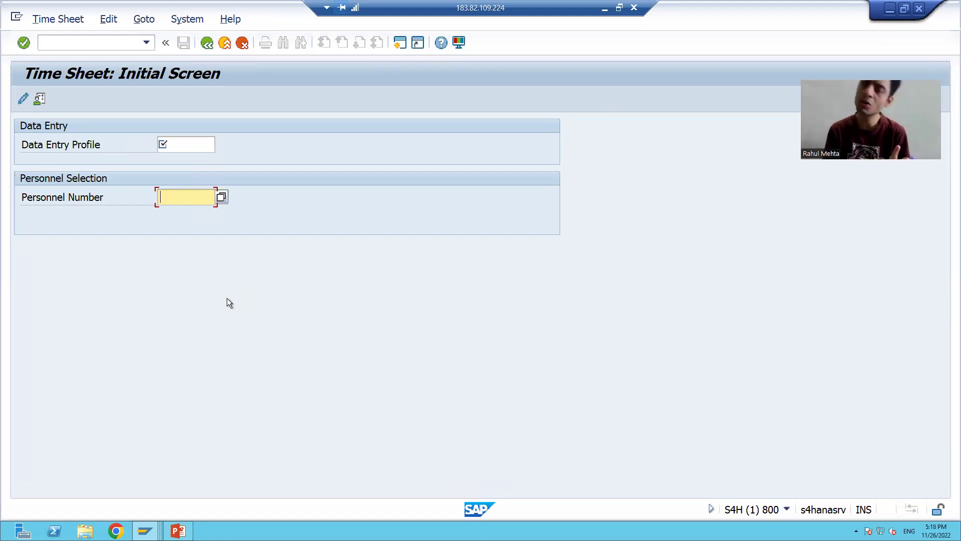
Consult the "Steps to Implement a Screen Exit" slide in PowerPoint, and open transaction CMOD in a new SAP session
left_click(177, 531)
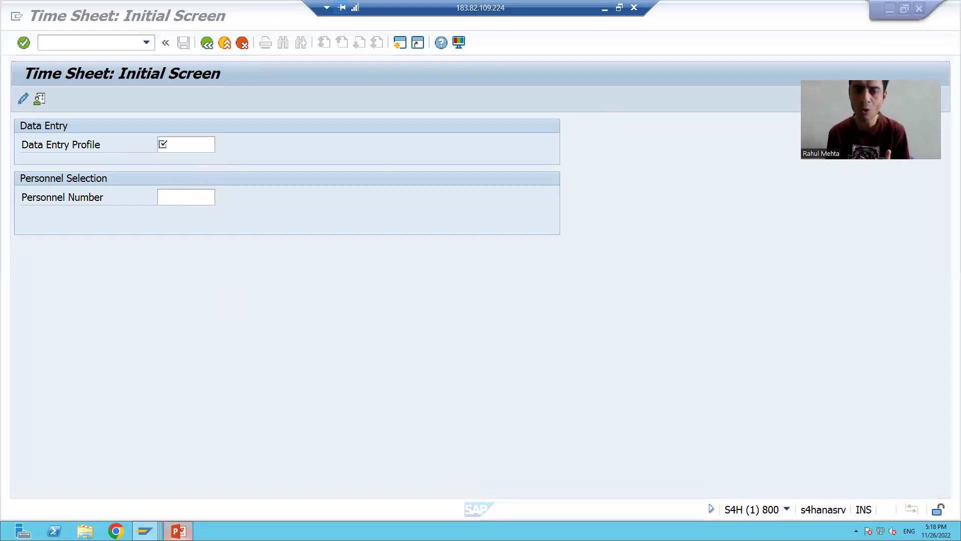
left_click(58, 296)
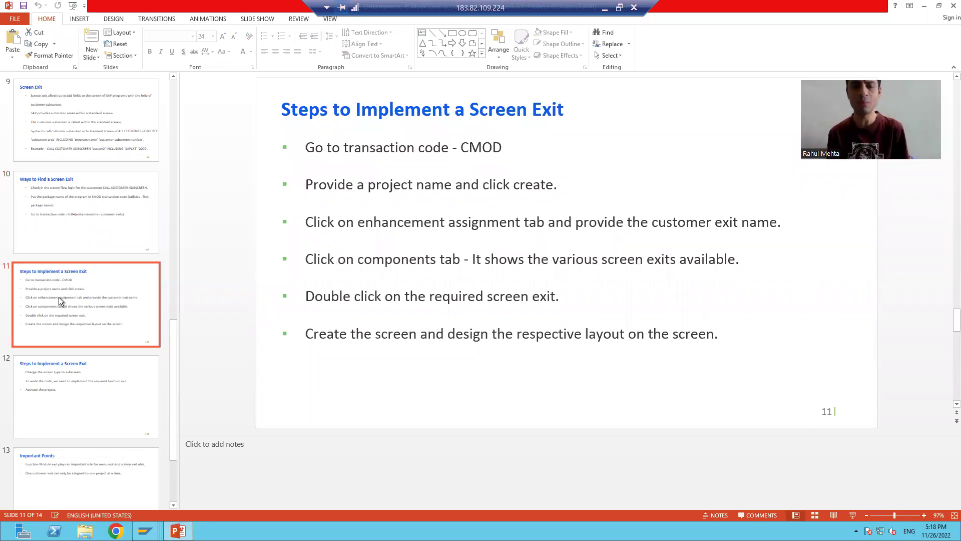
mouse_move(146, 530)
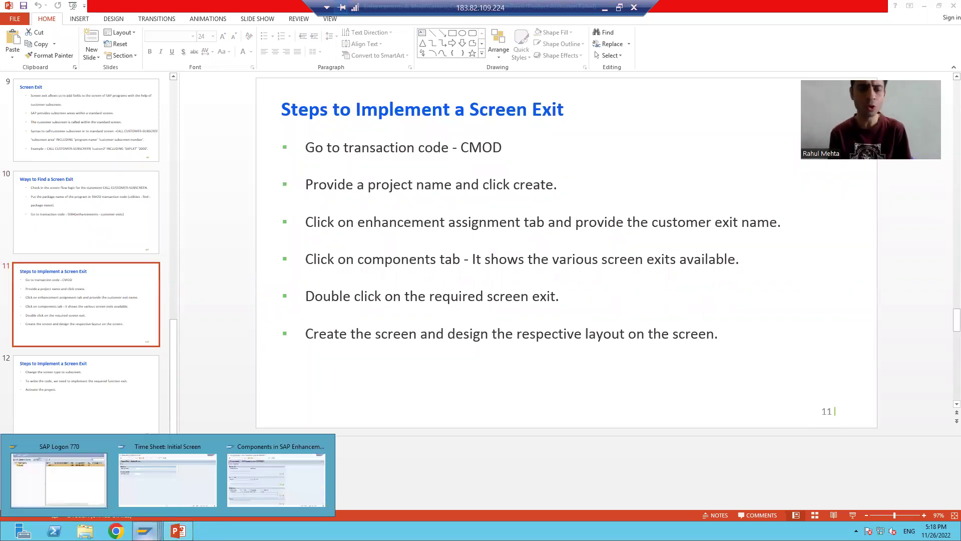
left_click(261, 479)
left_click(58, 38)
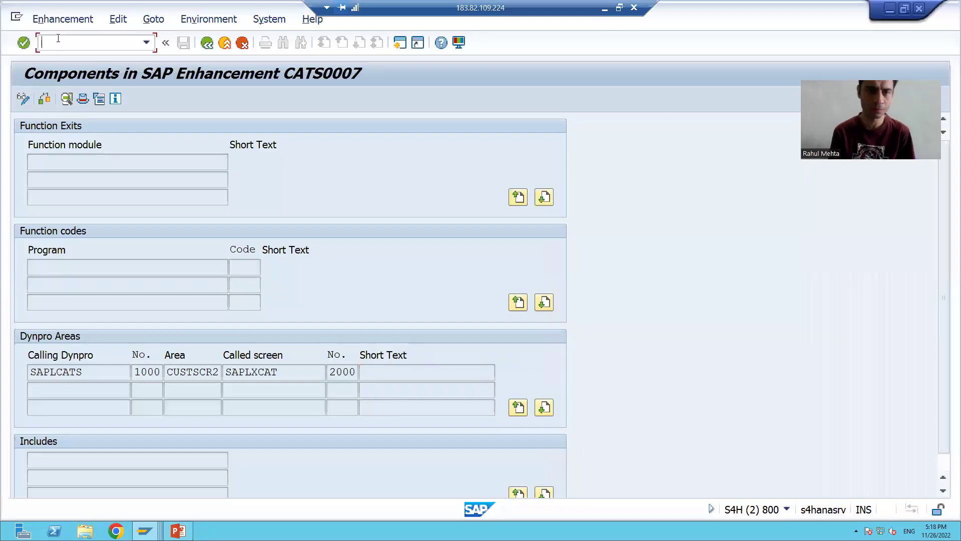
type("/os")
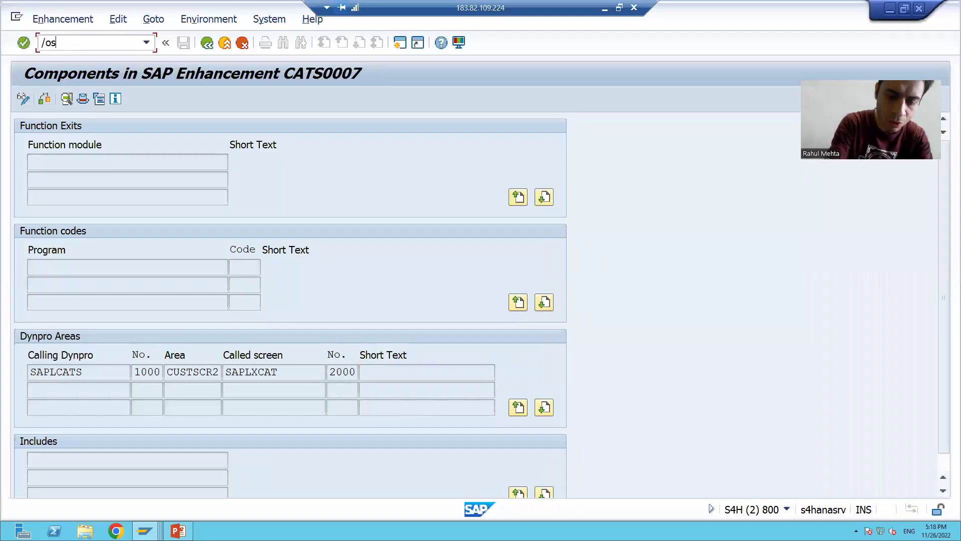
key("BackSpace")
type("cmod")
key("Return")
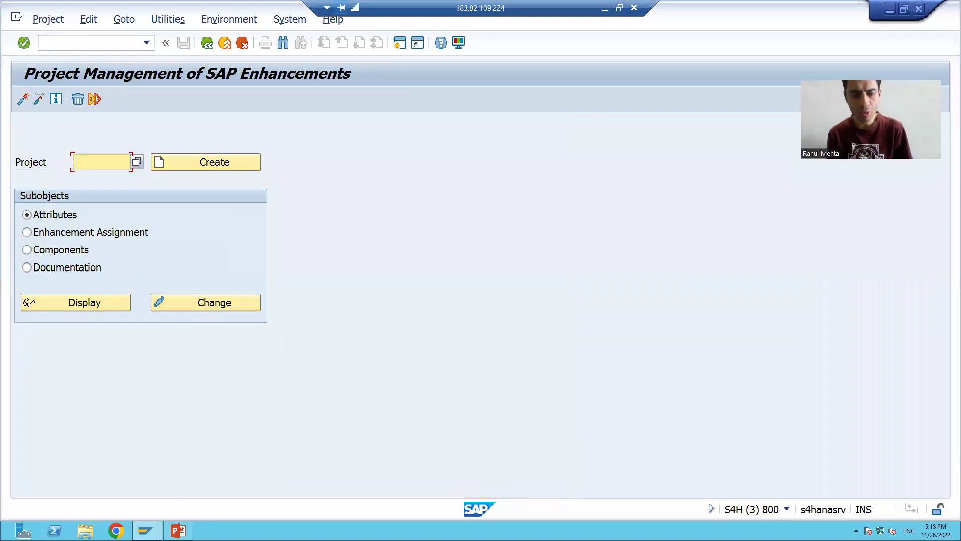
Check the implementation slide in PowerPoint, and create the enhancement project ZSEXIT78 in SAP
left_click(178, 531)
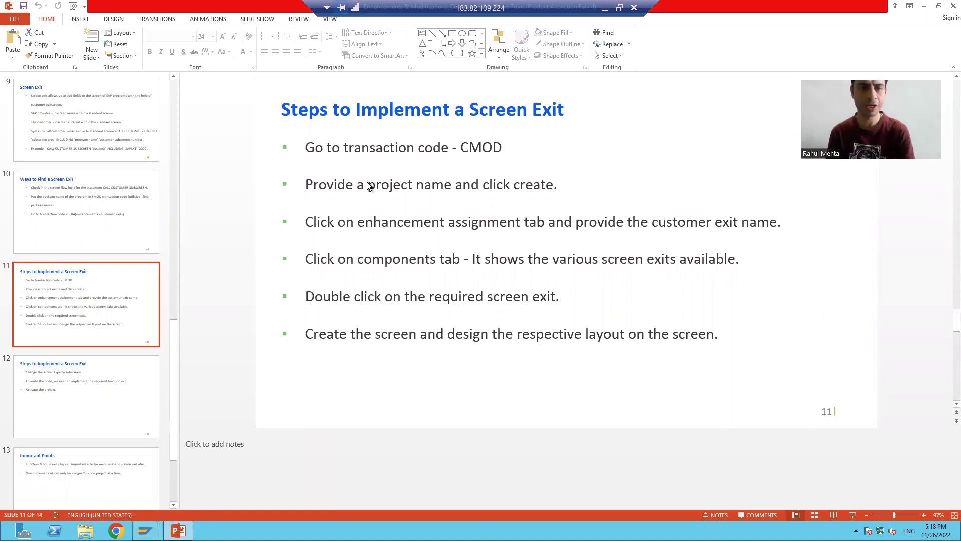
key("alt+Tab")
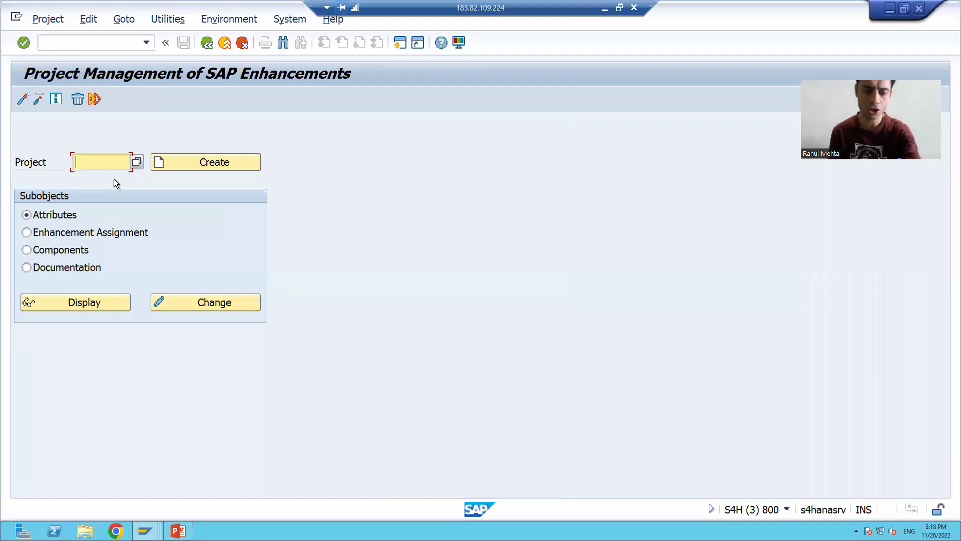
type("ZS")
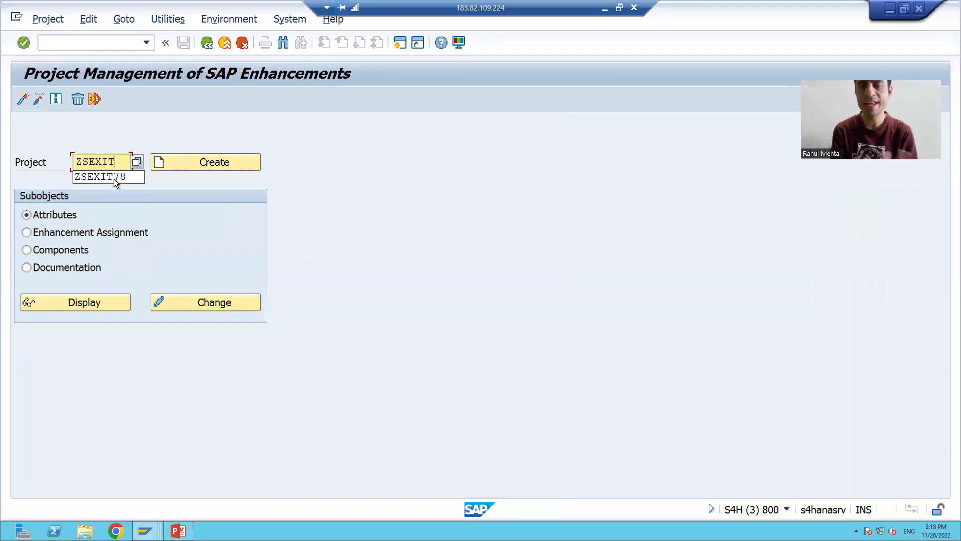
type("EXIT")
left_click(113, 179)
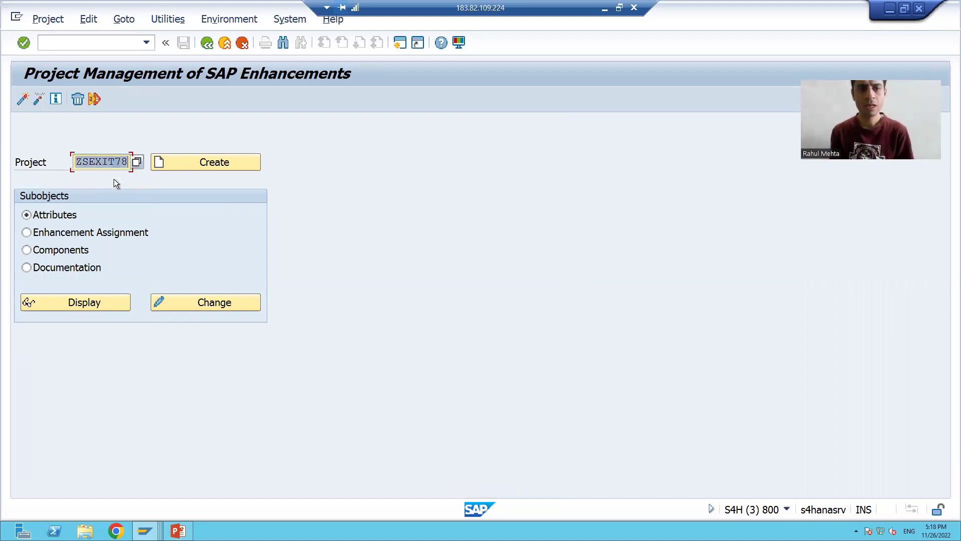
left_click(169, 166)
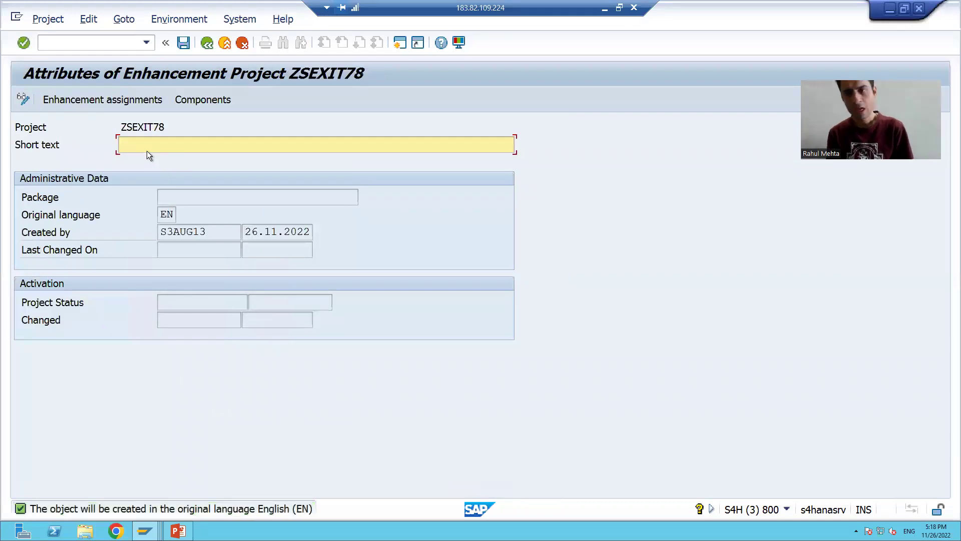
Check the slide in PowerPoint again, and enter the project short text "Project for Screen Exit(CAT2)" in SAP
left_click(178, 531)
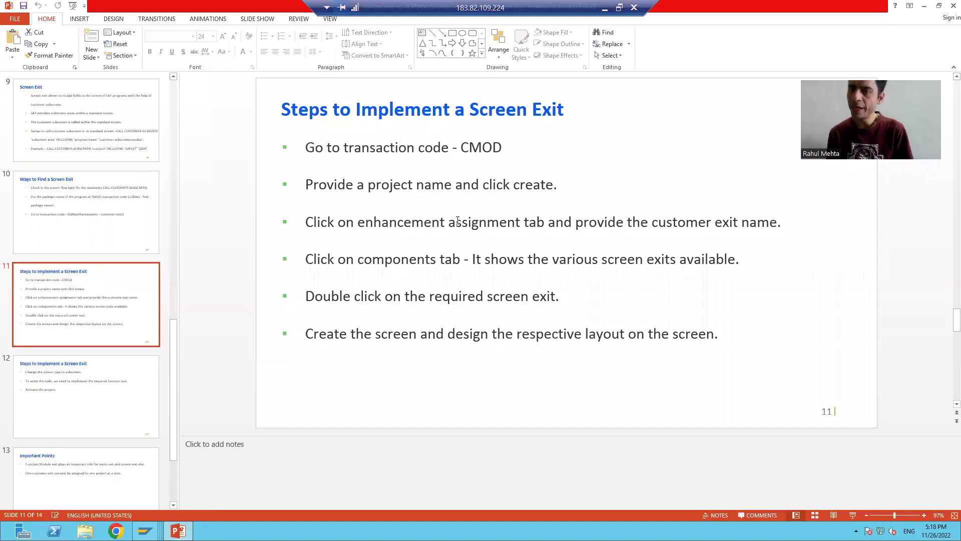
key("alt+Tab")
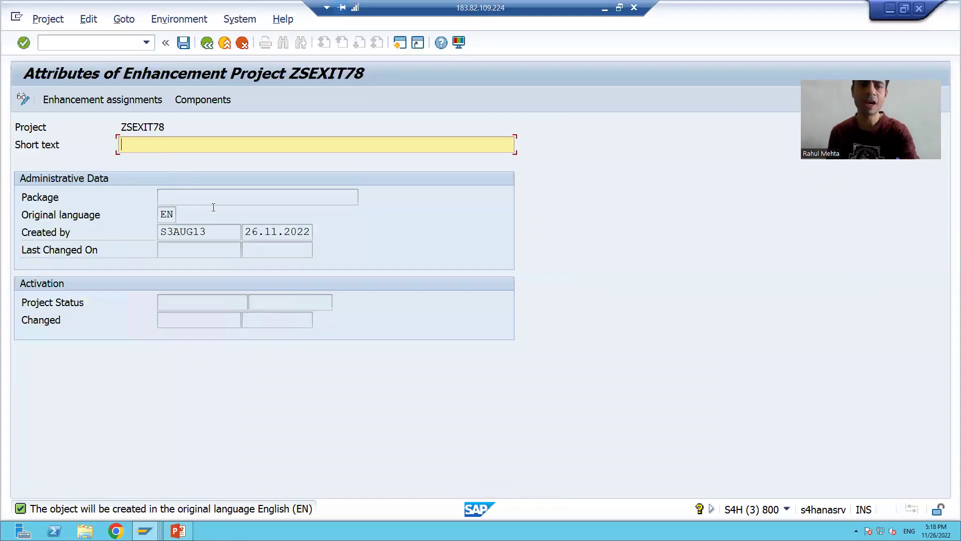
type("Pr")
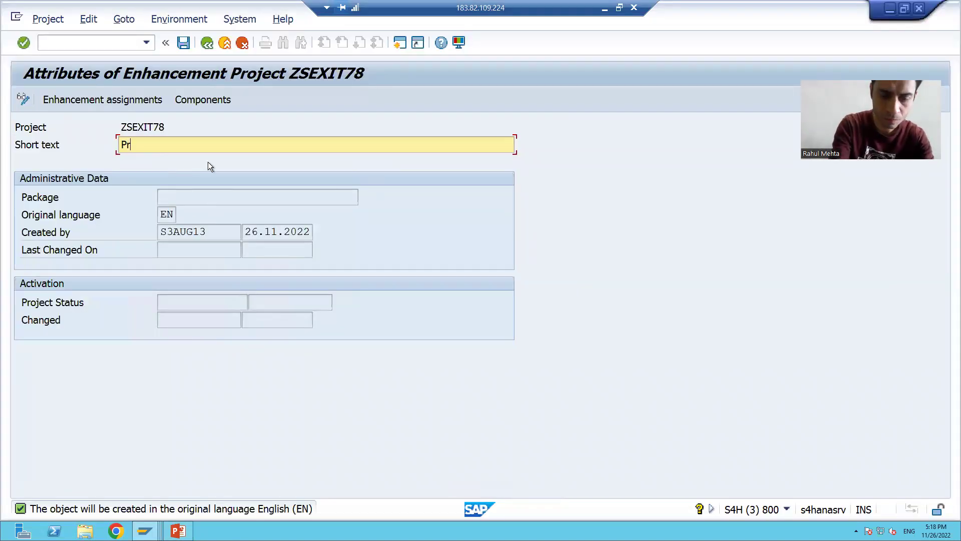
type("oject for Screen Ex")
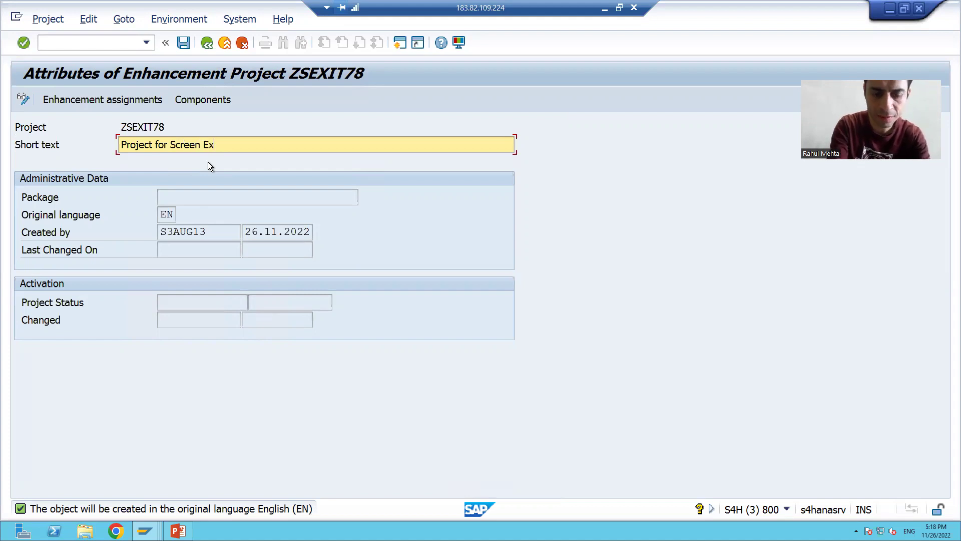
type("it(C")
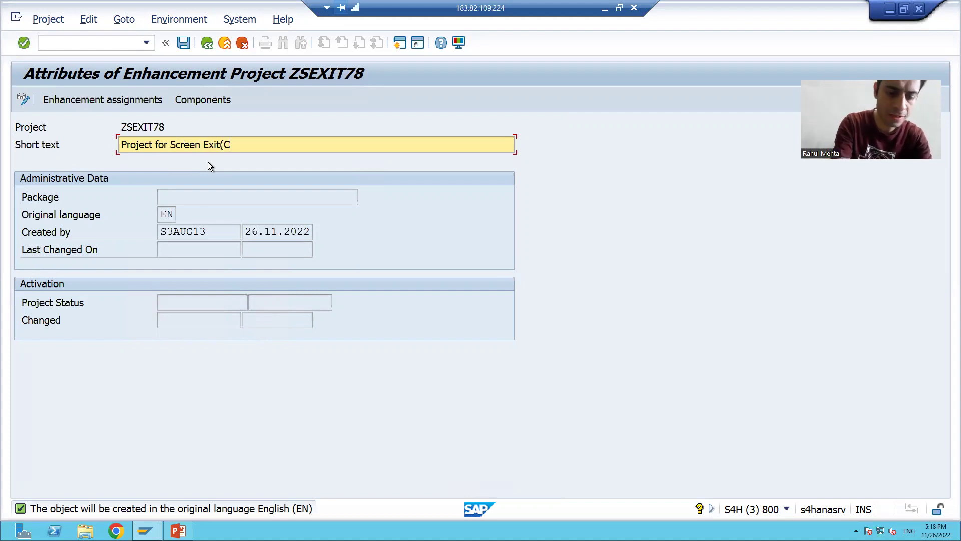
type("AT)")
key("BackSpace")
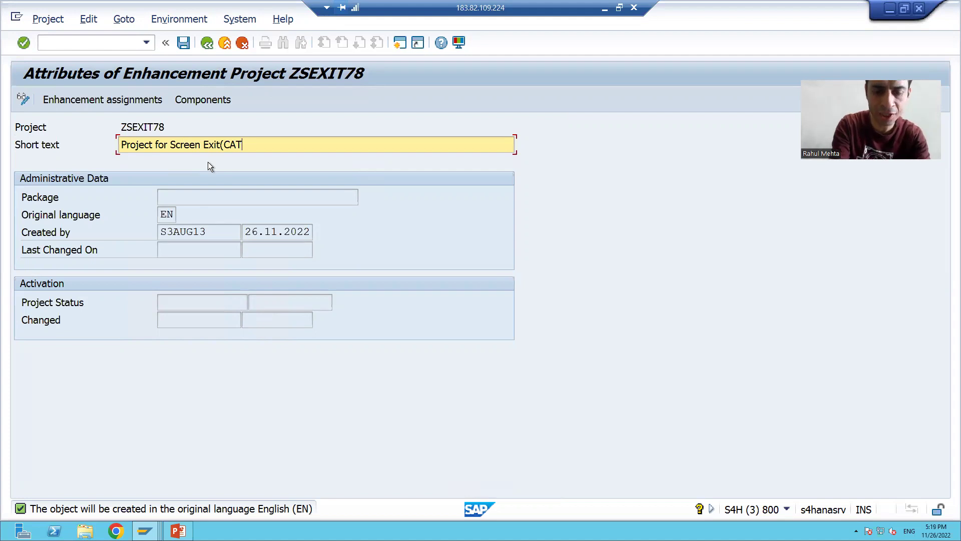
type("2)")
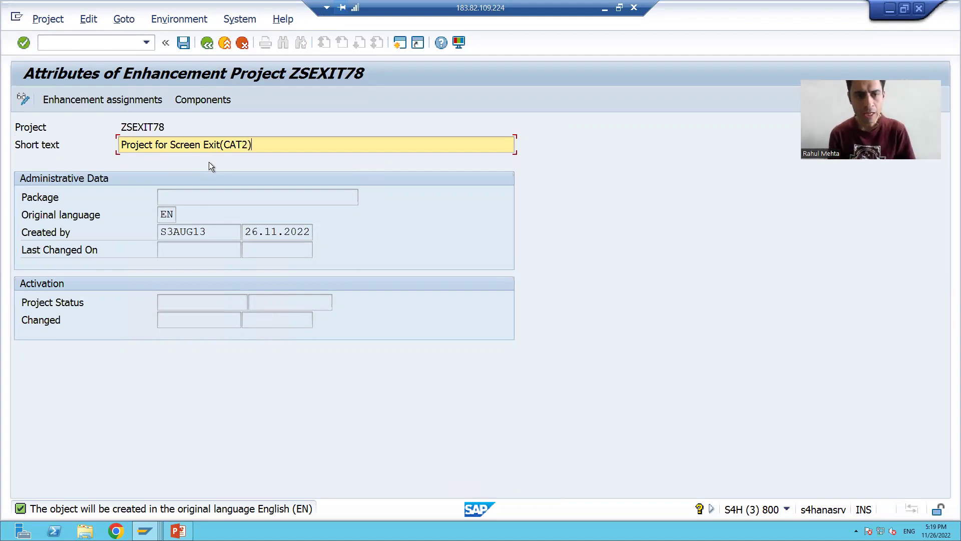
Go to the project's enhancement assignments, saving the project attributes as a local object
left_click(134, 102)
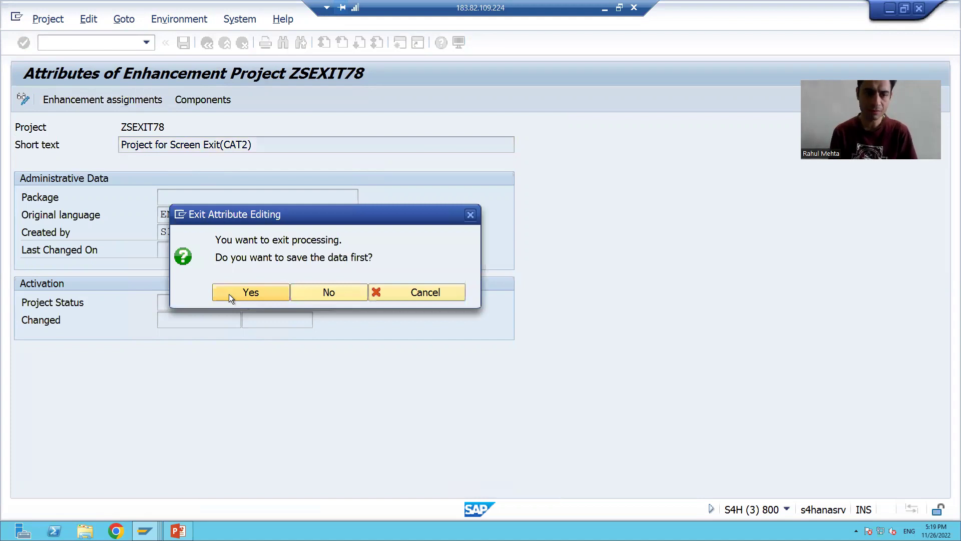
left_click(266, 297)
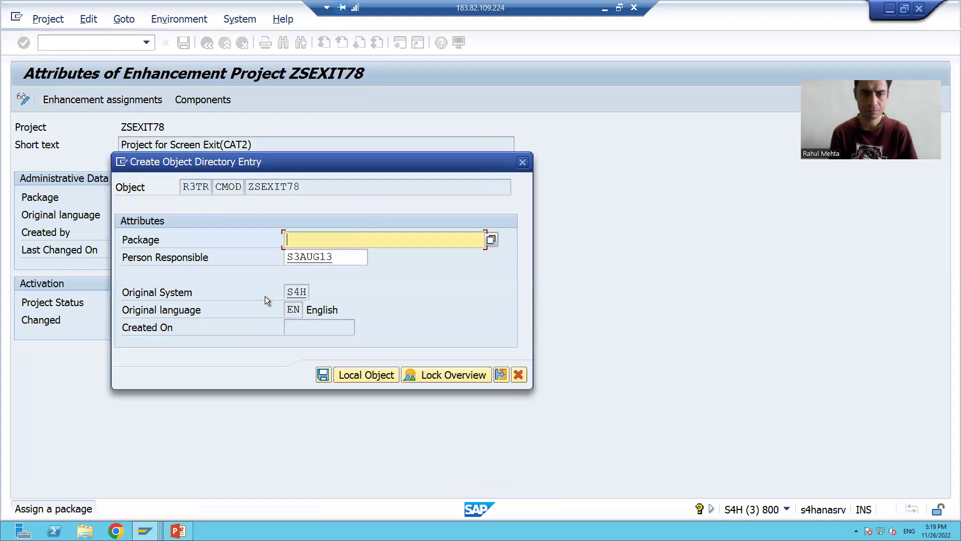
left_click(347, 377)
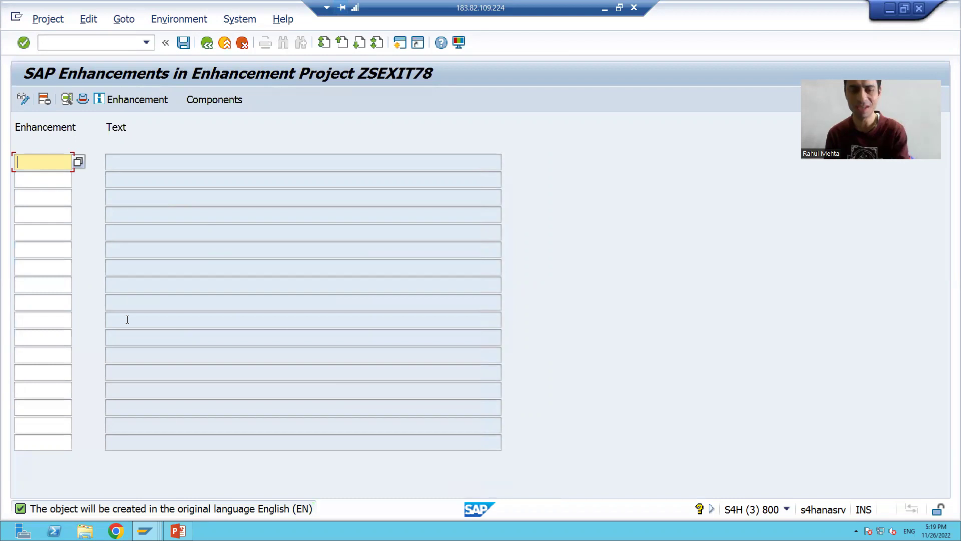
Switch to the session showing the CATS0007 components and open transaction SMOD in it
mouse_move(146, 529)
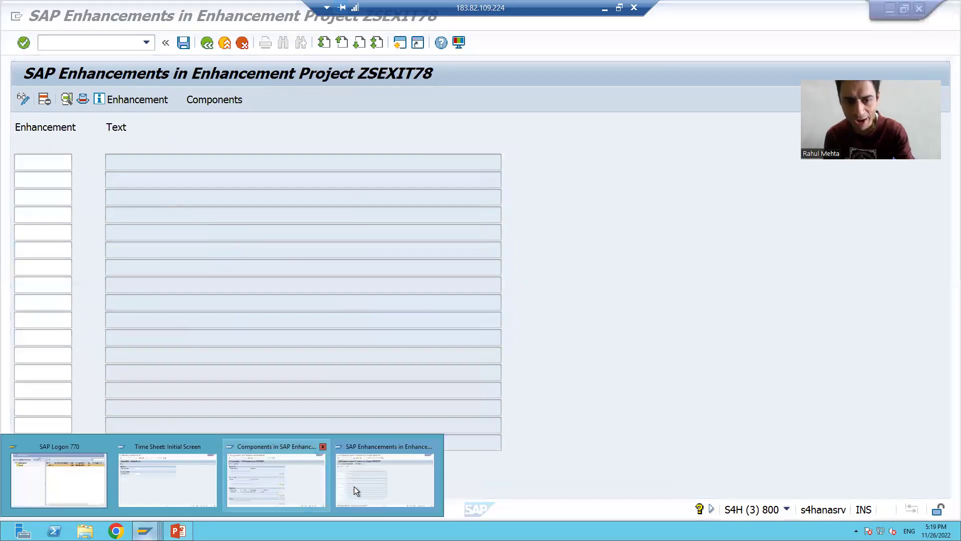
left_click(268, 485)
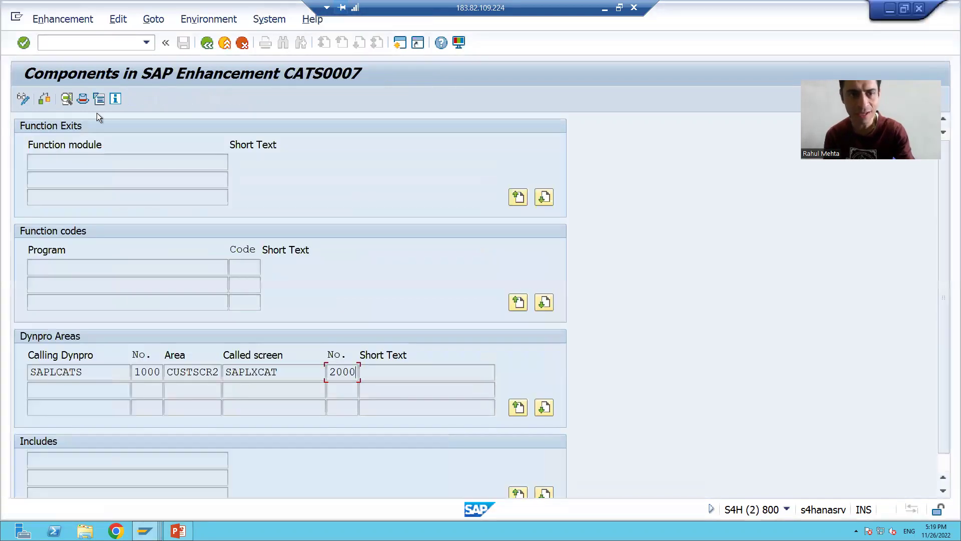
left_click(54, 41)
type("/ns")
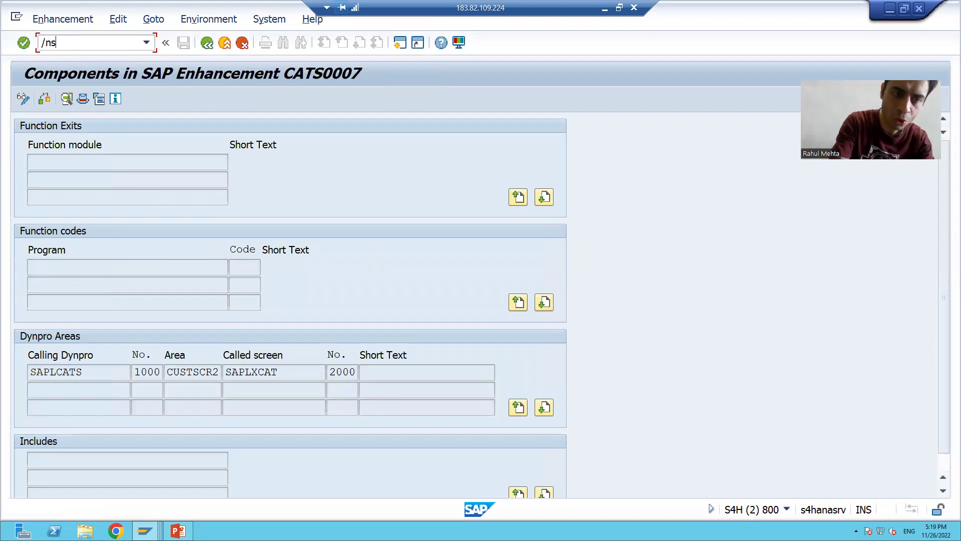
type("mod")
key("Return")
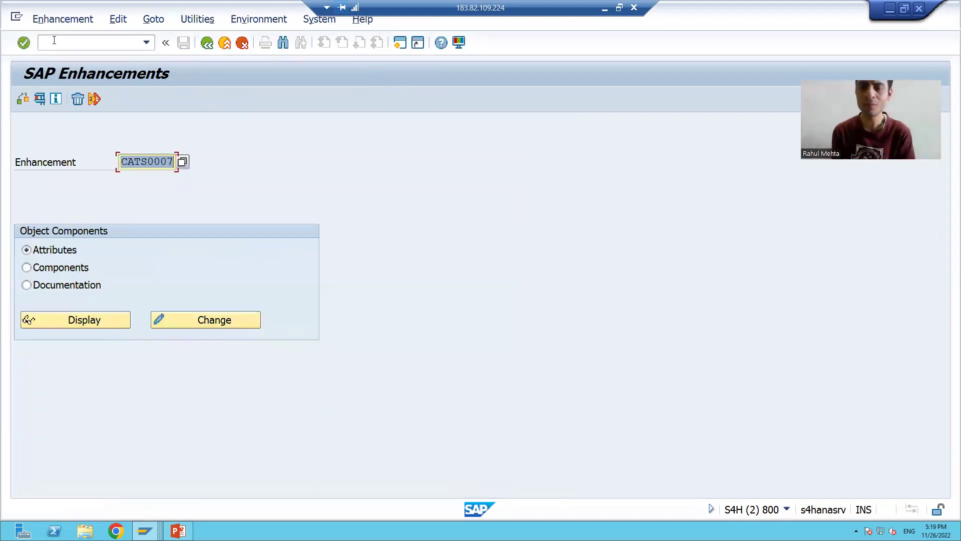
Find the exits belonging to package CATS, and select the CATS0007 exit name in the result list
key("BackSpace")
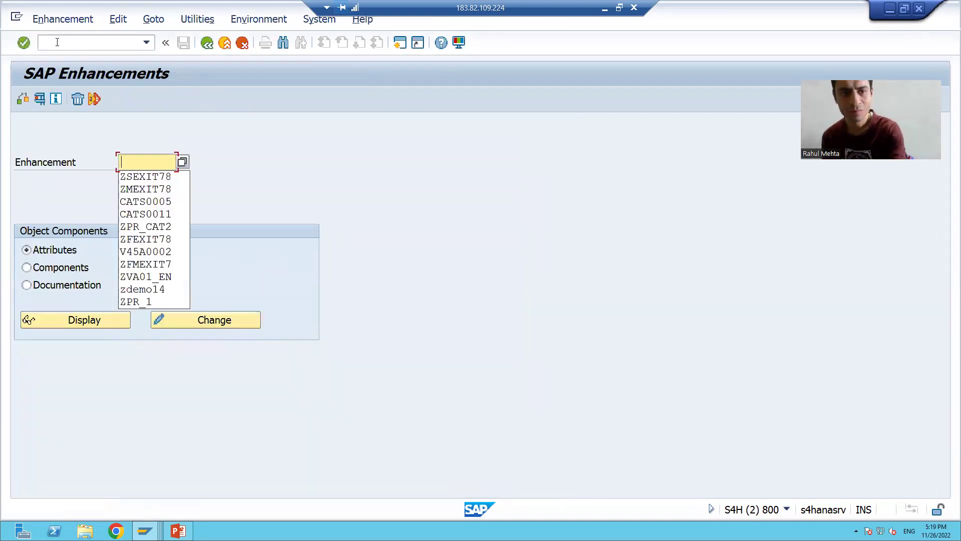
left_click(197, 19)
left_click(196, 38)
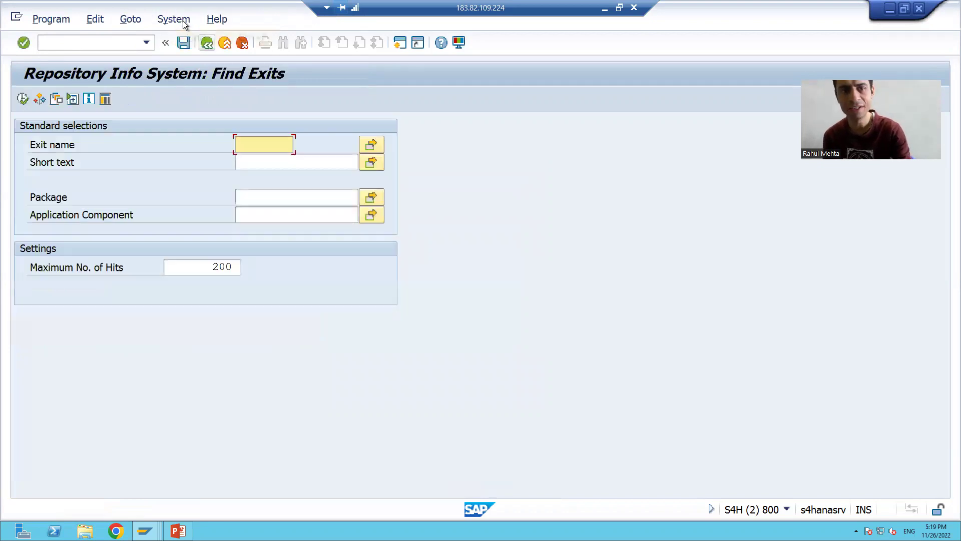
left_click(261, 199)
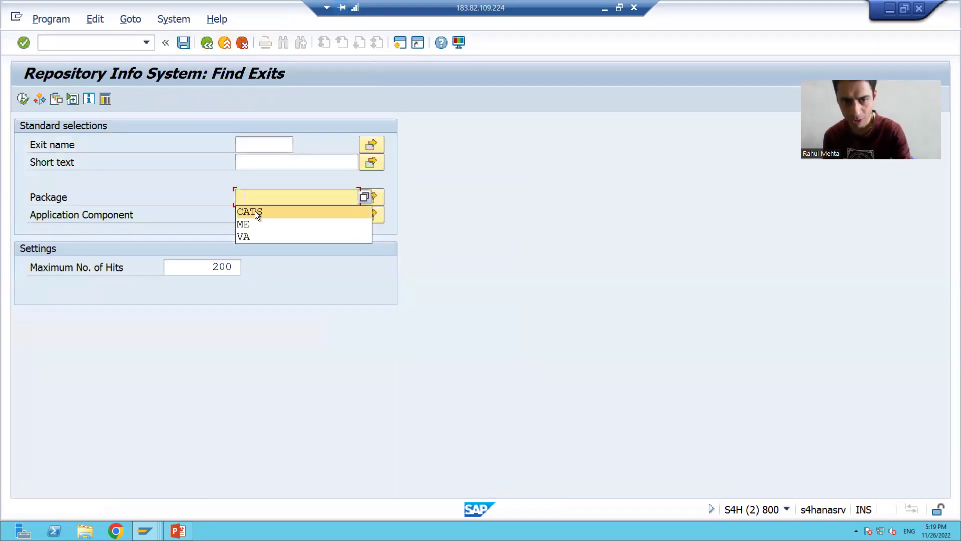
left_click(256, 211)
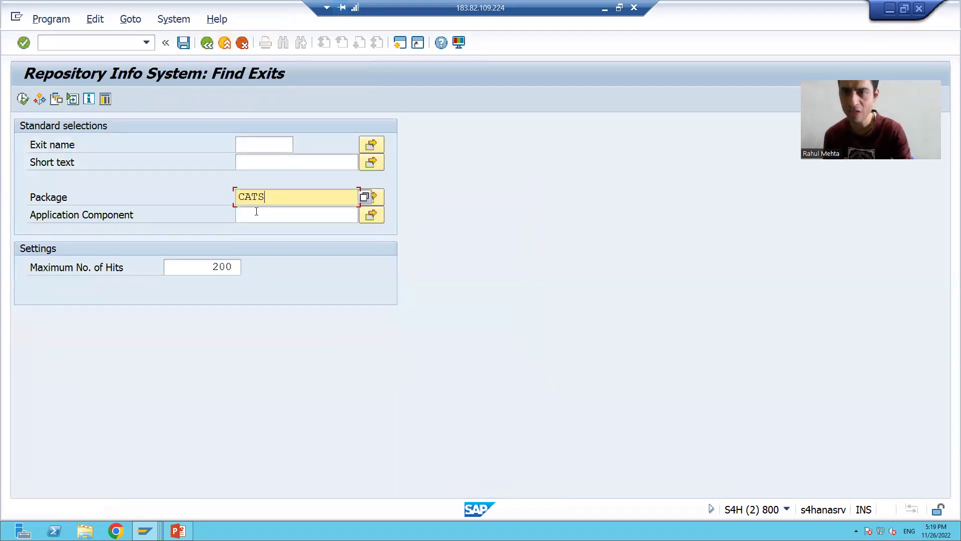
left_click(22, 99)
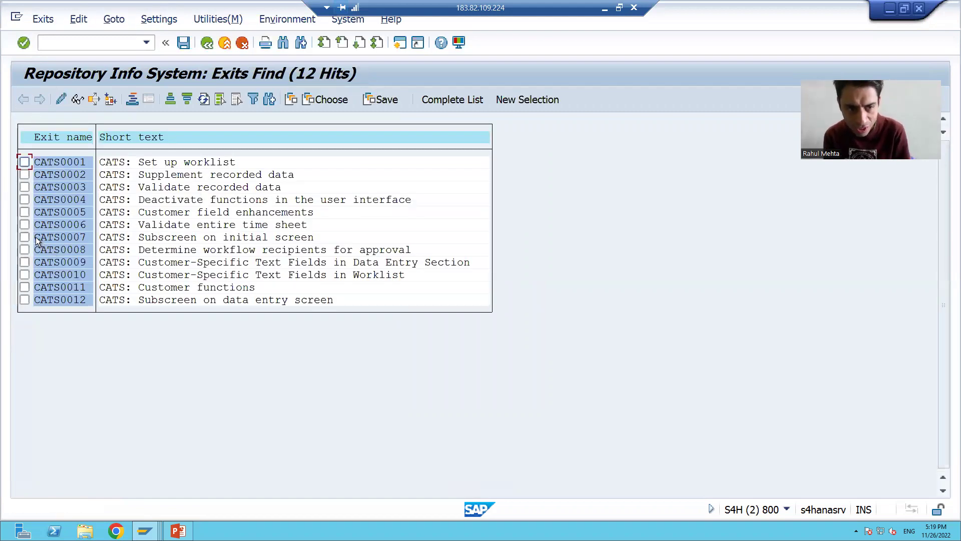
left_click_drag(35, 237, 62, 238)
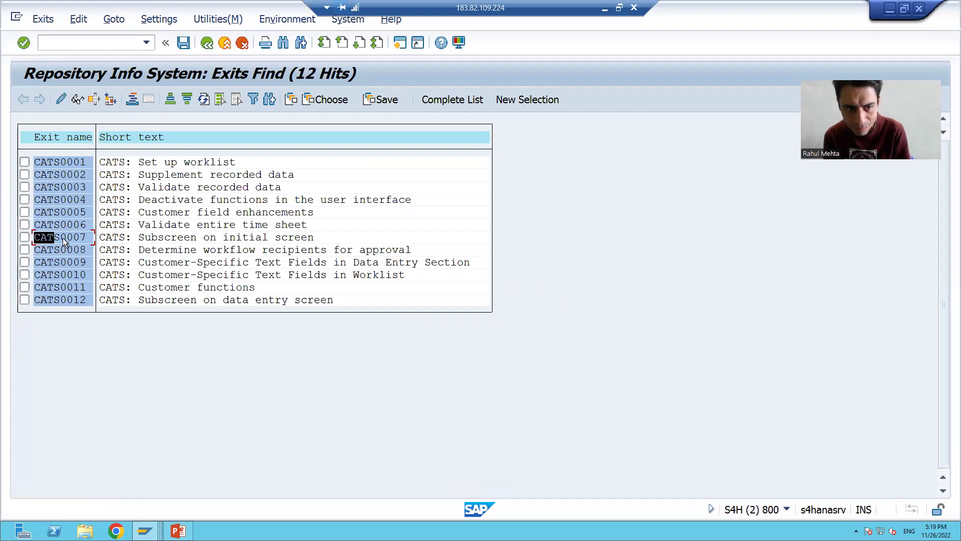
left_click(90, 242)
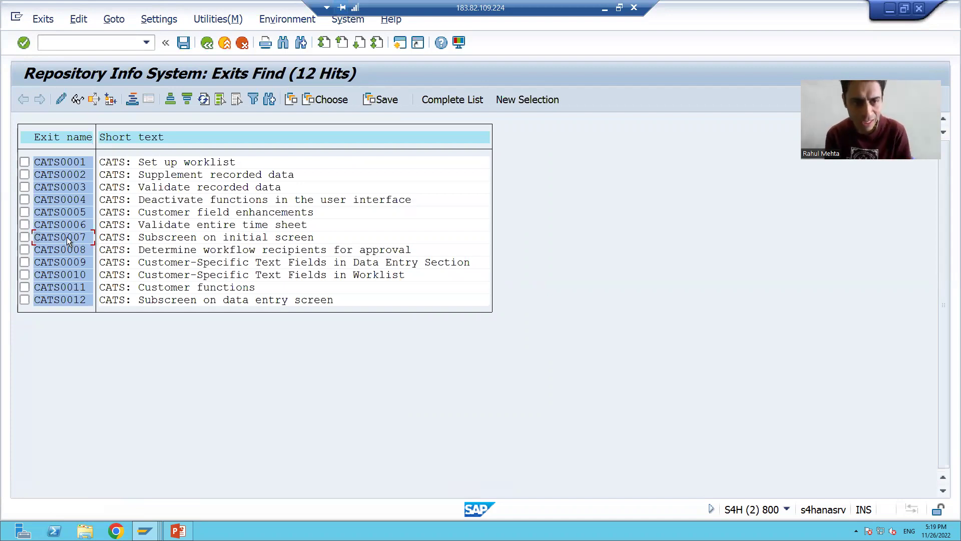
Check the components of exit CATS0007, and assign CATS0007 as an enhancement in project ZSEXIT78
double_click(67, 236)
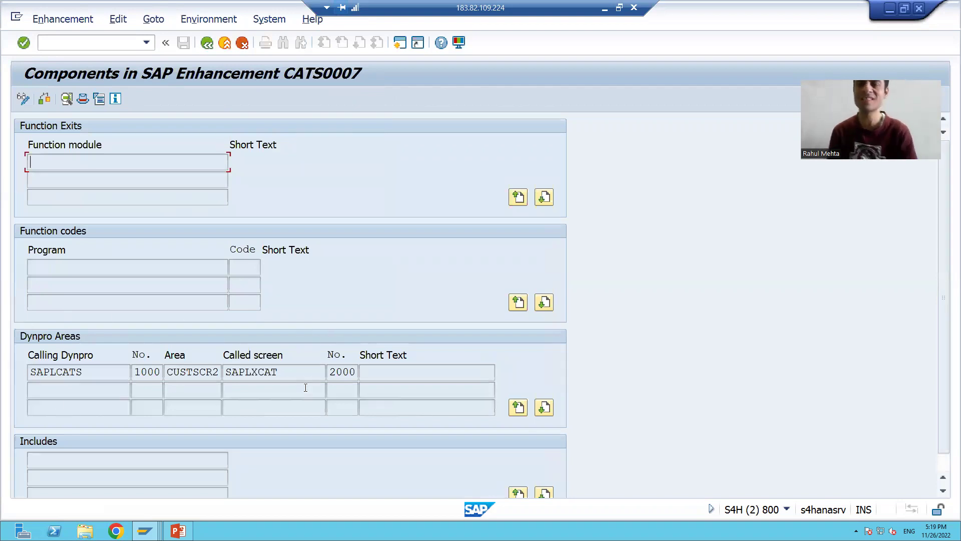
left_click(206, 42)
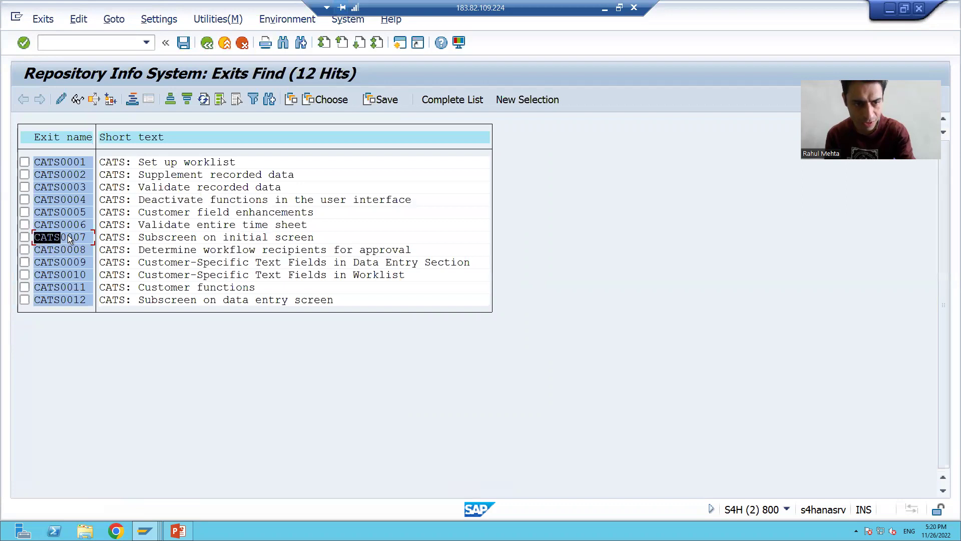
key("F3")
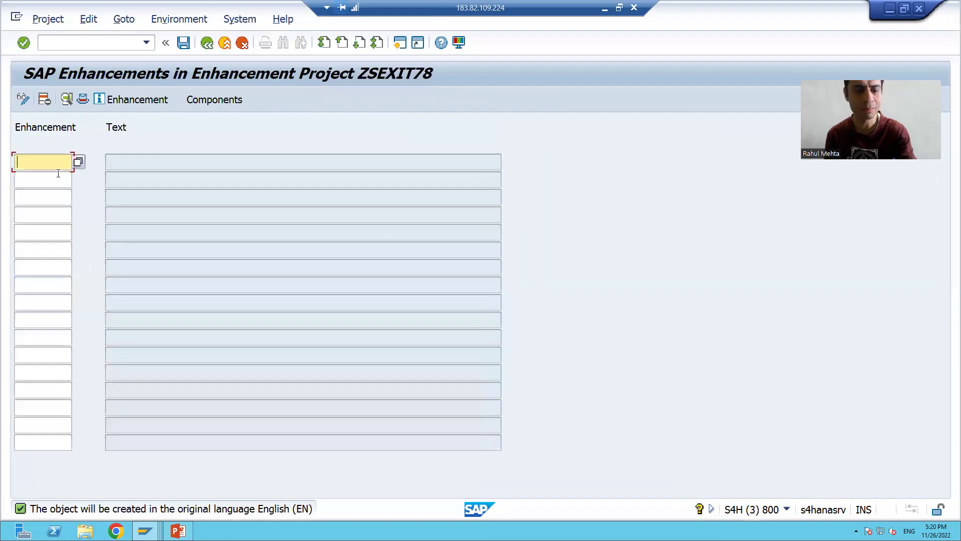
type("CATS0007")
key("Return")
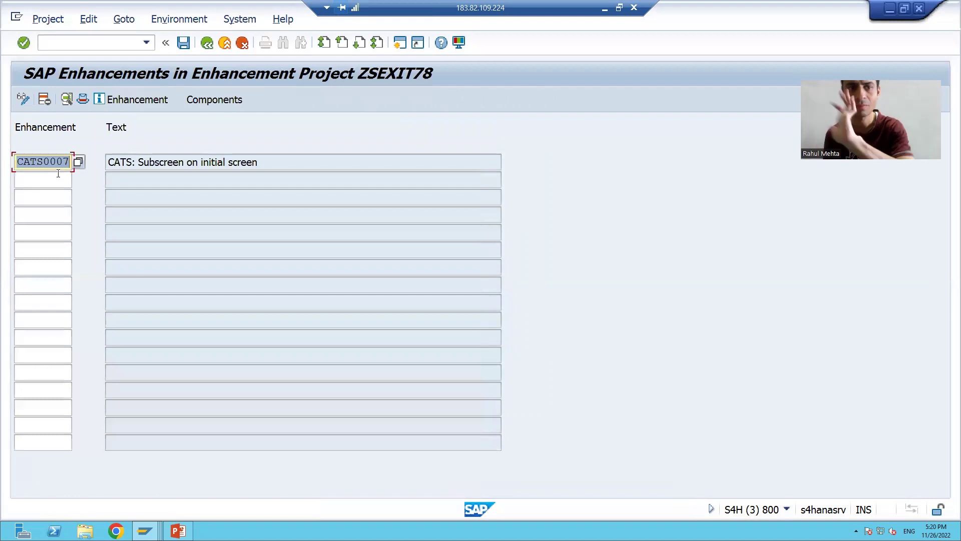
Check the implementation steps slide in PowerPoint, and display the project's components in SAP, saving the enhancement assignment first
left_click(178, 531)
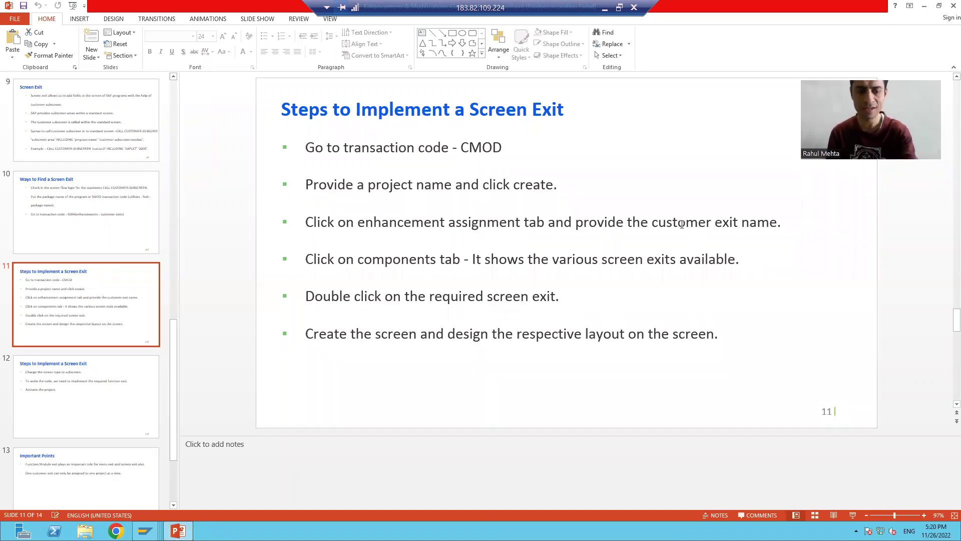
key("alt+Tab")
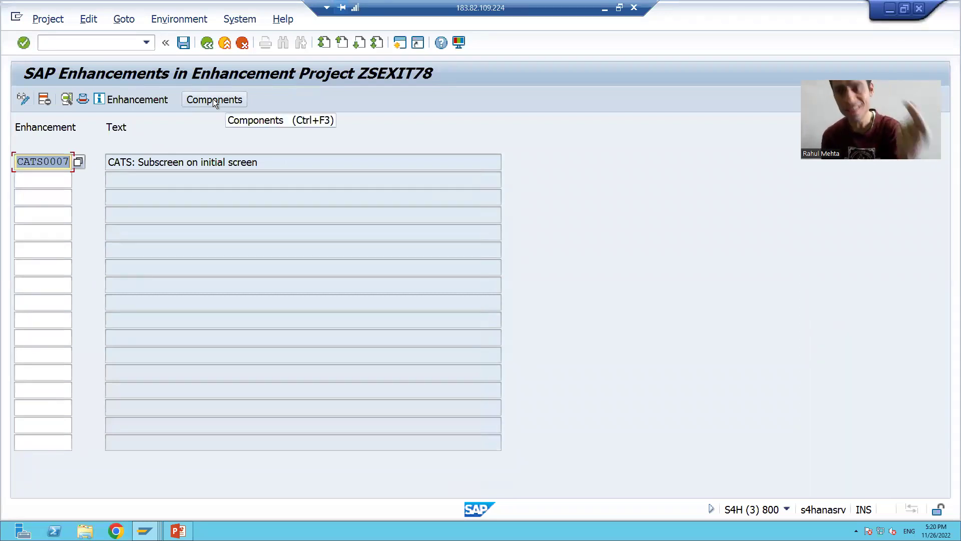
left_click(48, 163)
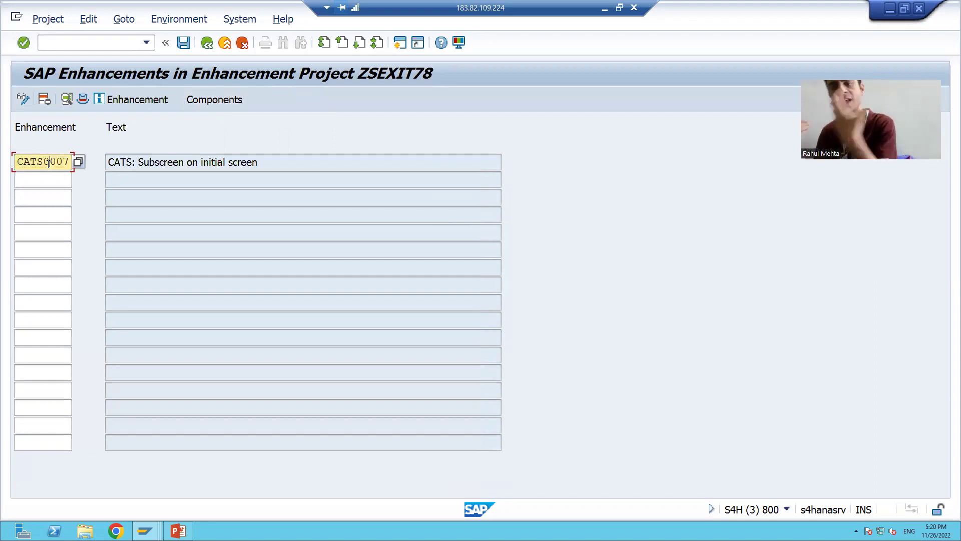
left_click(202, 101)
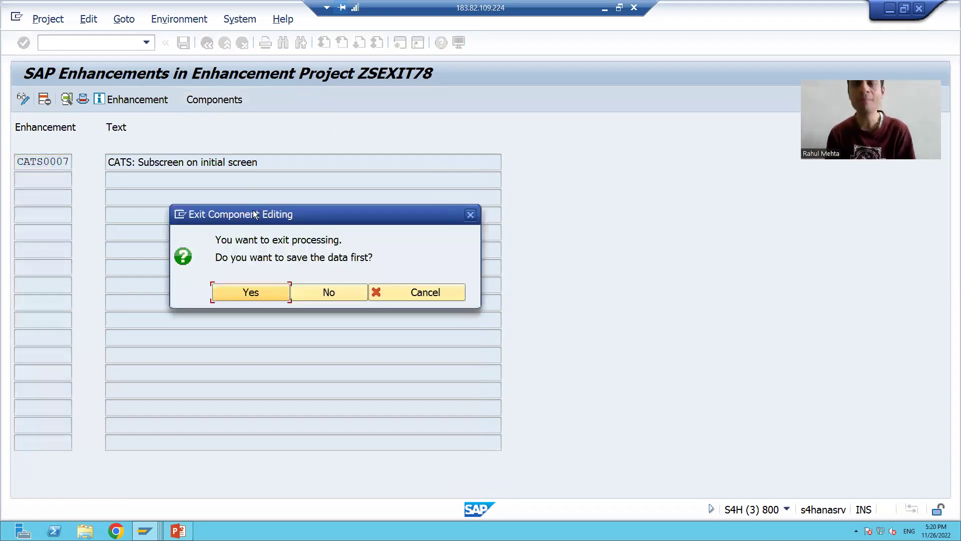
left_click(227, 292)
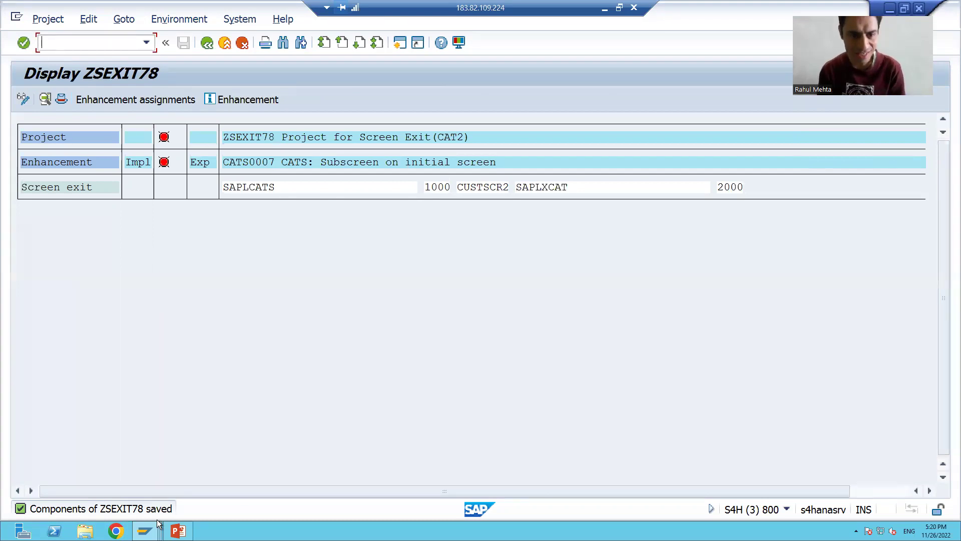
Compare the dynpro areas of enhancement CATS0007 in the exit search session with the screen exit entry in project ZSEXIT78
mouse_move(150, 529)
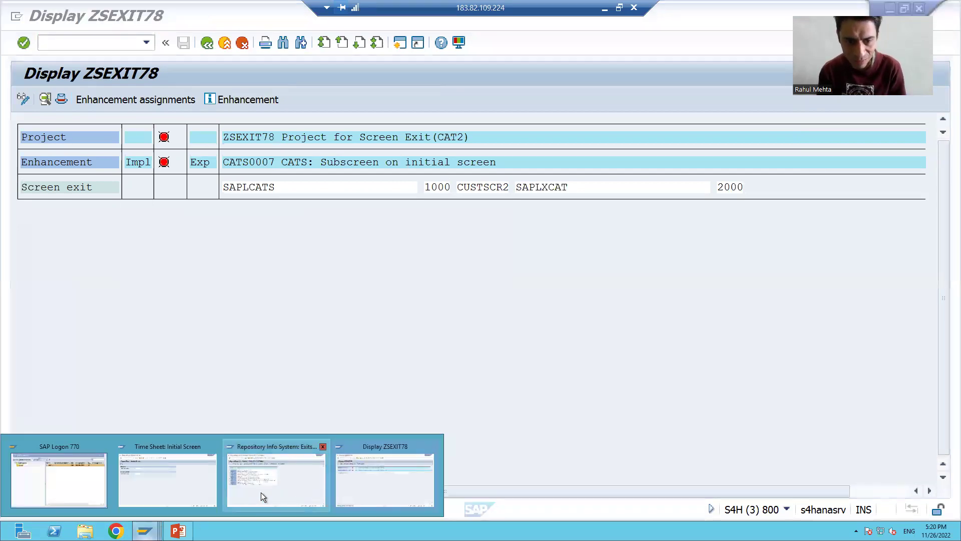
left_click(287, 461)
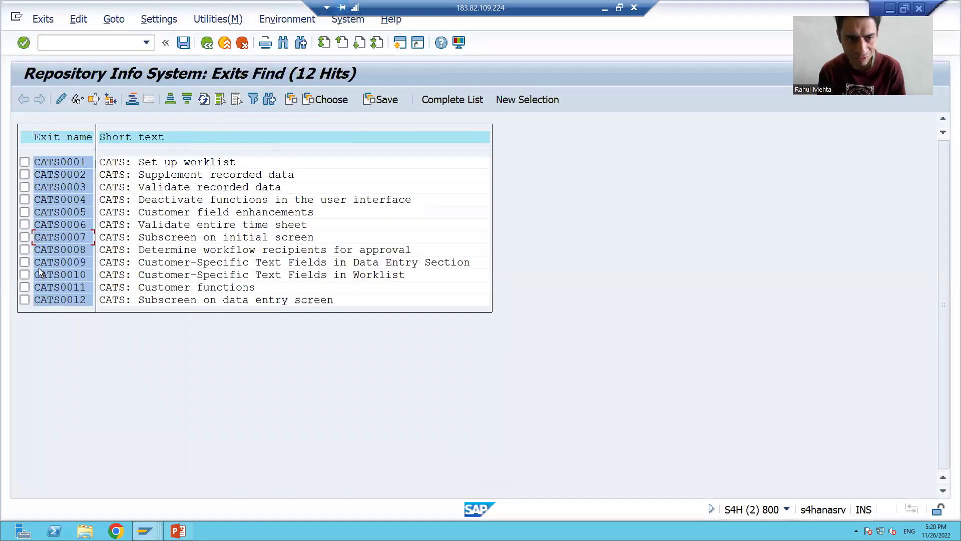
double_click(50, 238)
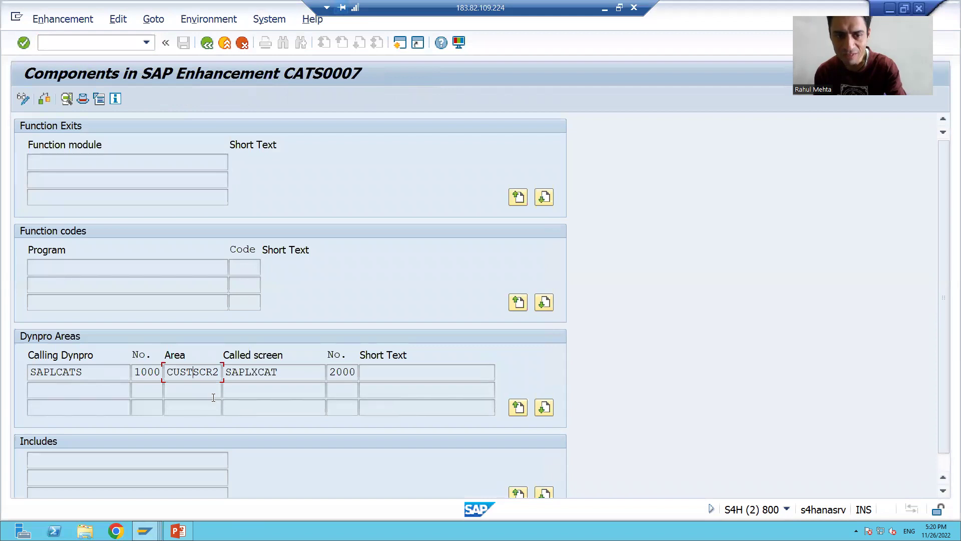
key("alt+Tab")
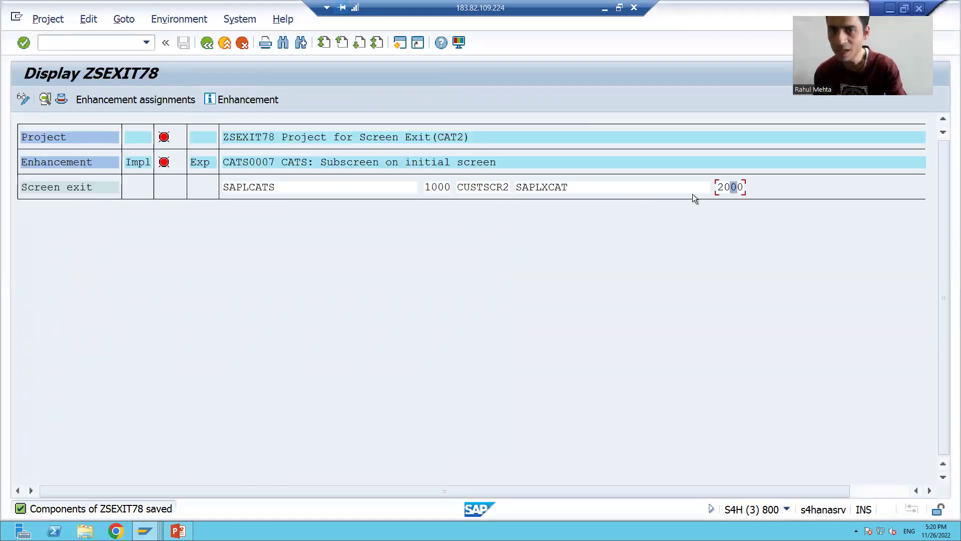
key("alt+Tab")
key("alt+Tab")
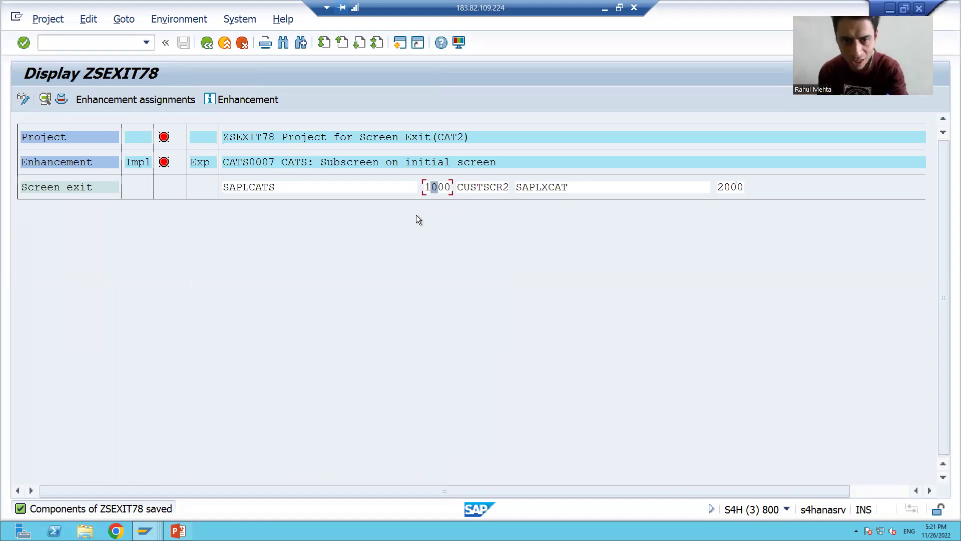
key("alt+Tab")
key("alt+Tab")
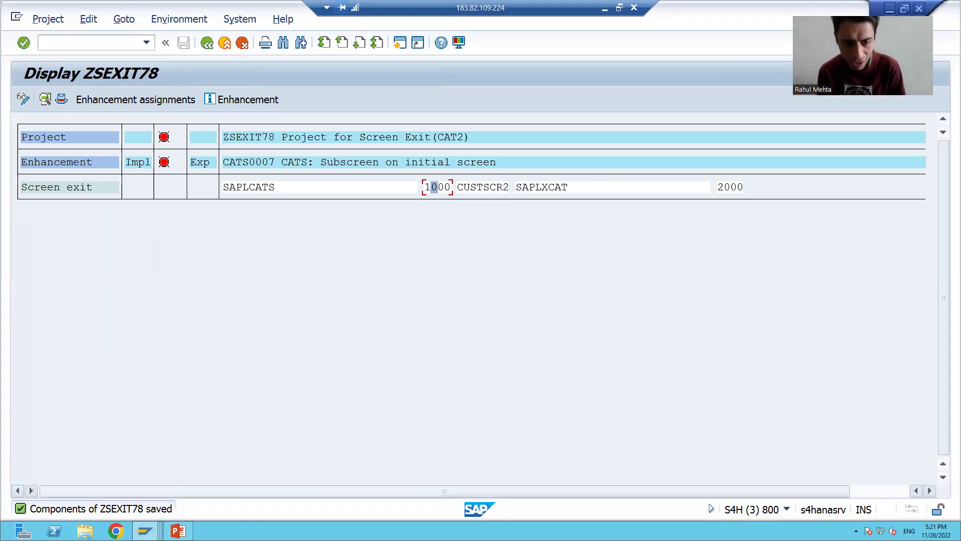
Recheck the slide in PowerPoint, and open the project's screen exit in SAP to create dynpro 2000 of program SAPLXCAT
left_click(178, 531)
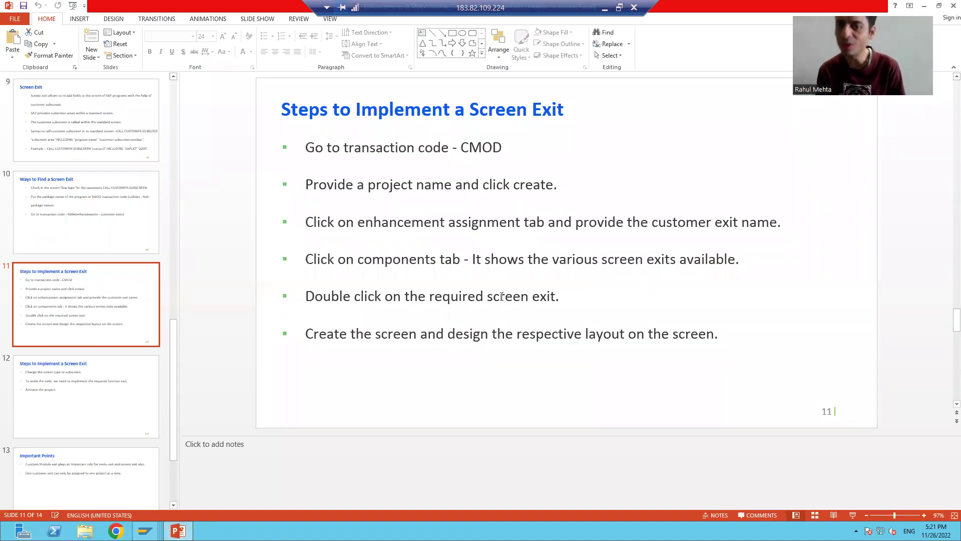
key("alt+Tab")
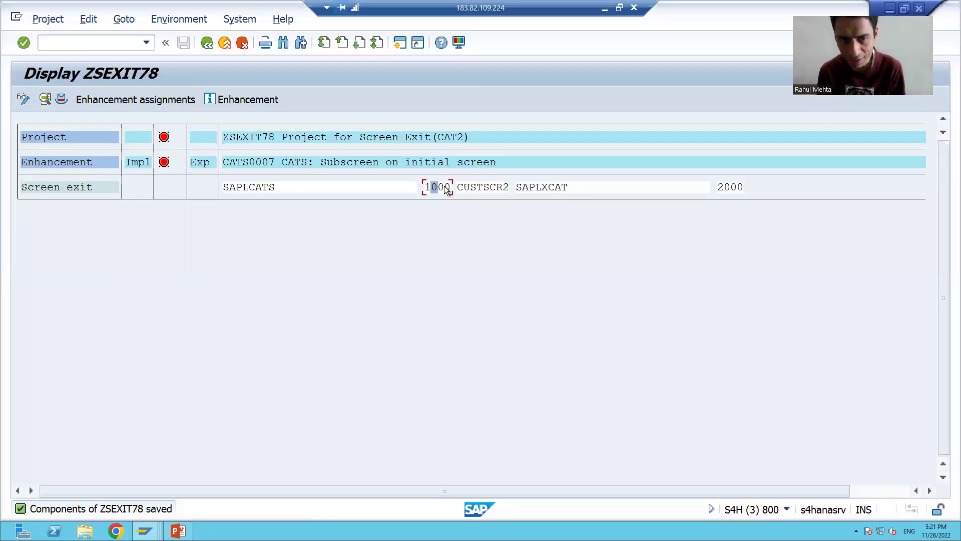
double_click(447, 189)
left_click_drag(398, 288, 419, 215)
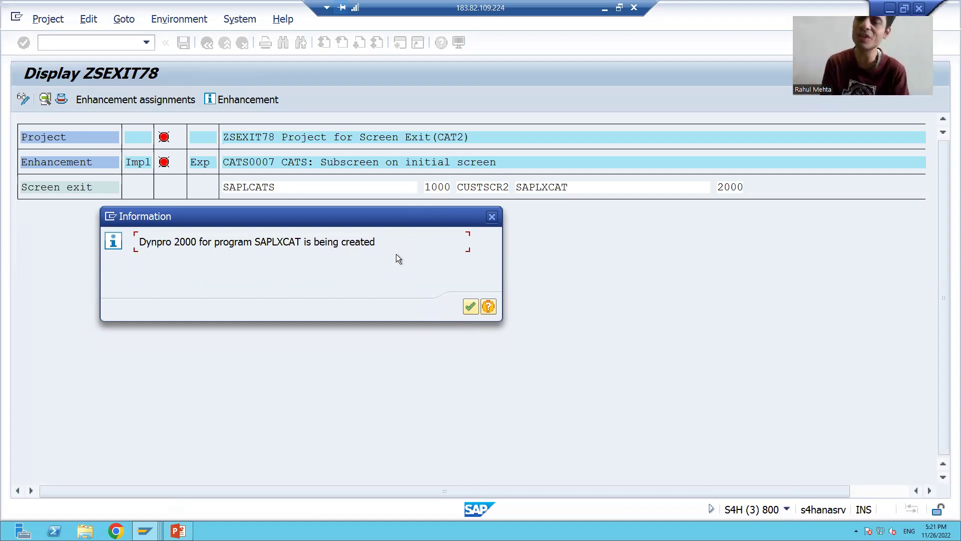
left_click(469, 306)
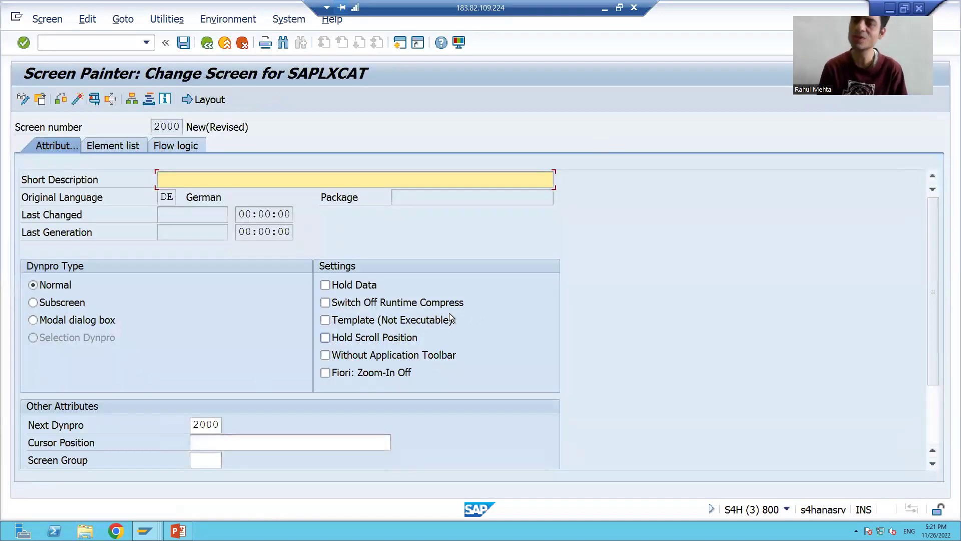
Set screen 2000's short description to "Sub Screen for CAT2 Initial Screen" and its dynpro type to Subscreen
left_click(183, 180)
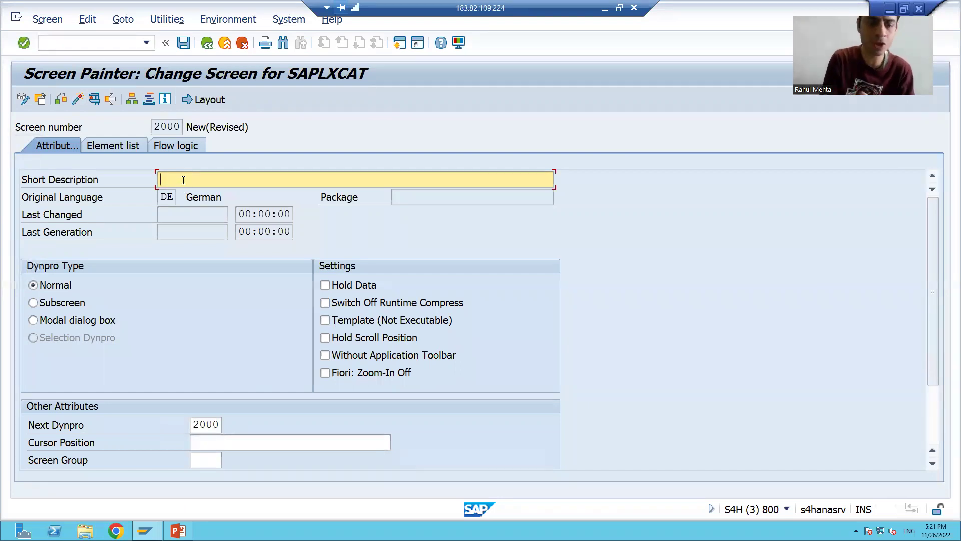
type("Screen")
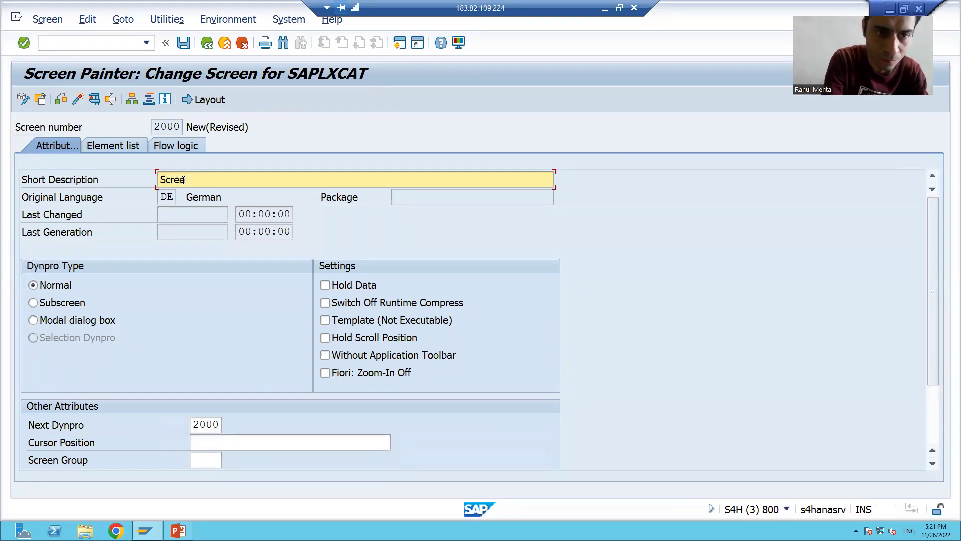
key("BackSpace")
key("BackSpace")
key("BackSpace")
key("BackSpace")
key("BackSpace")
key("BackSpace")
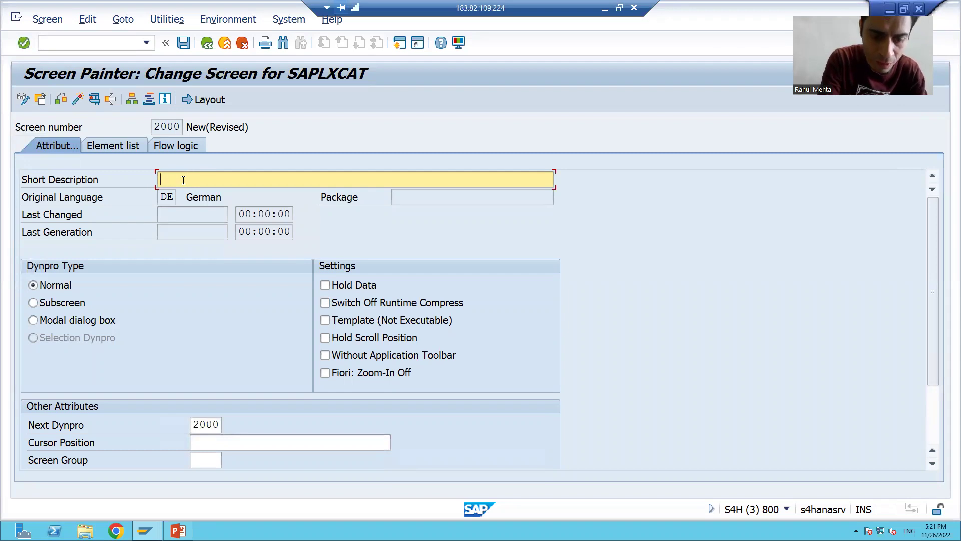
type("Sub Screen")
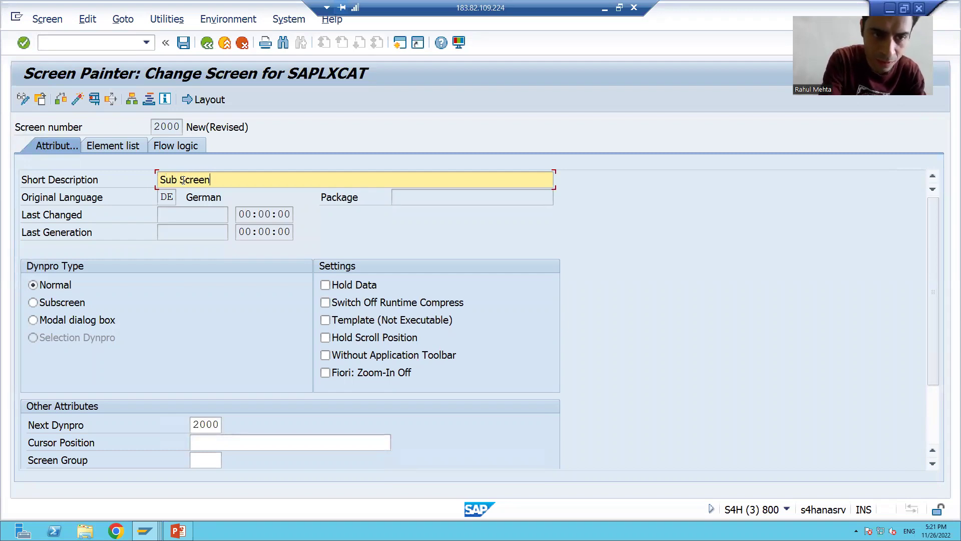
type(" for CA")
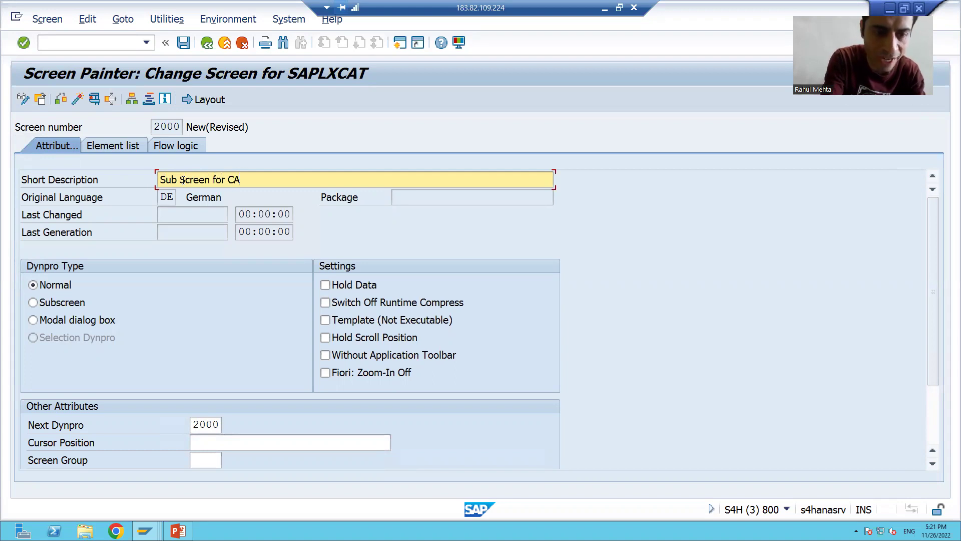
type("T2 Init")
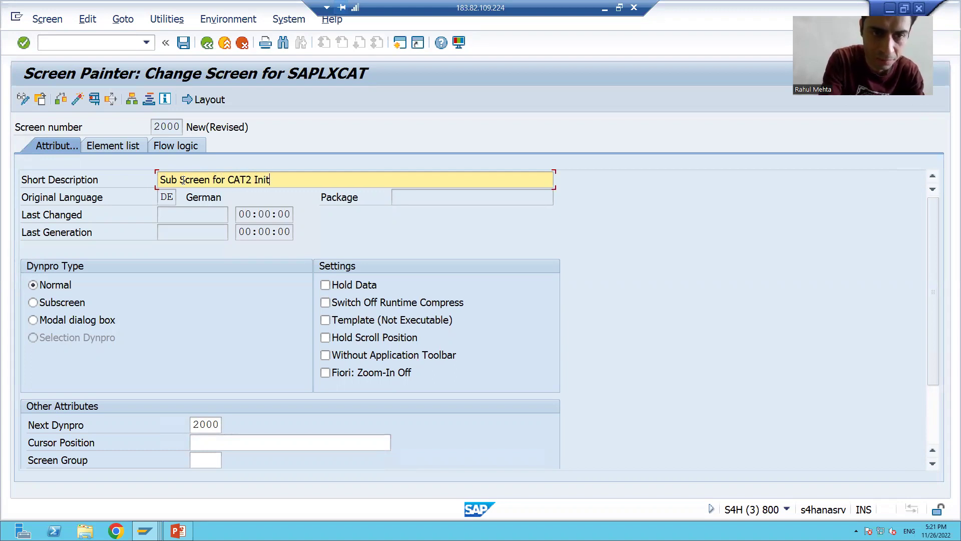
type("ial Screen")
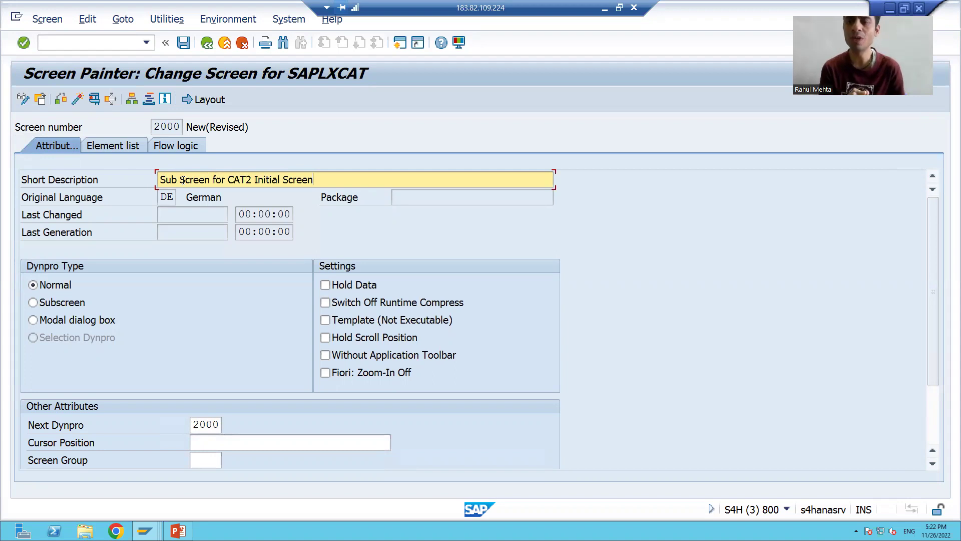
left_click(32, 303)
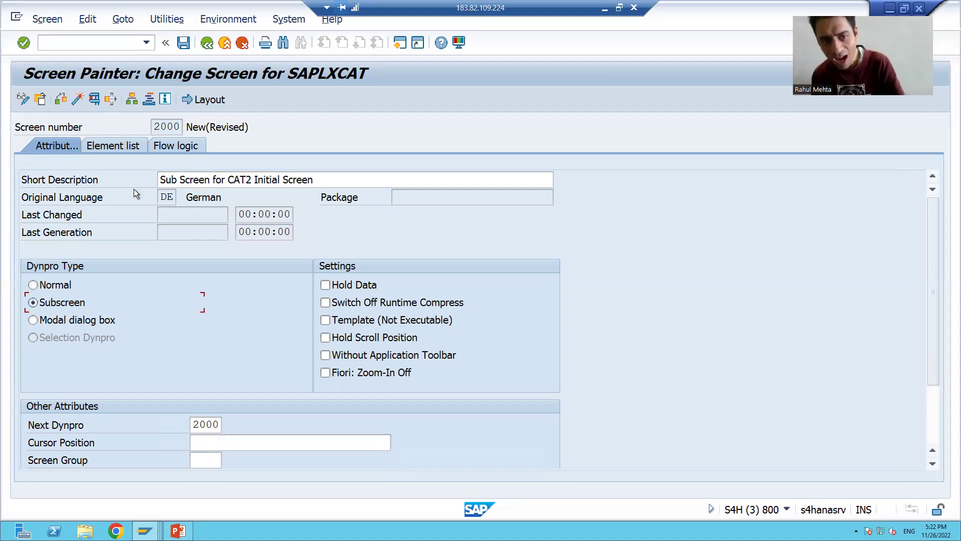
left_click(167, 127)
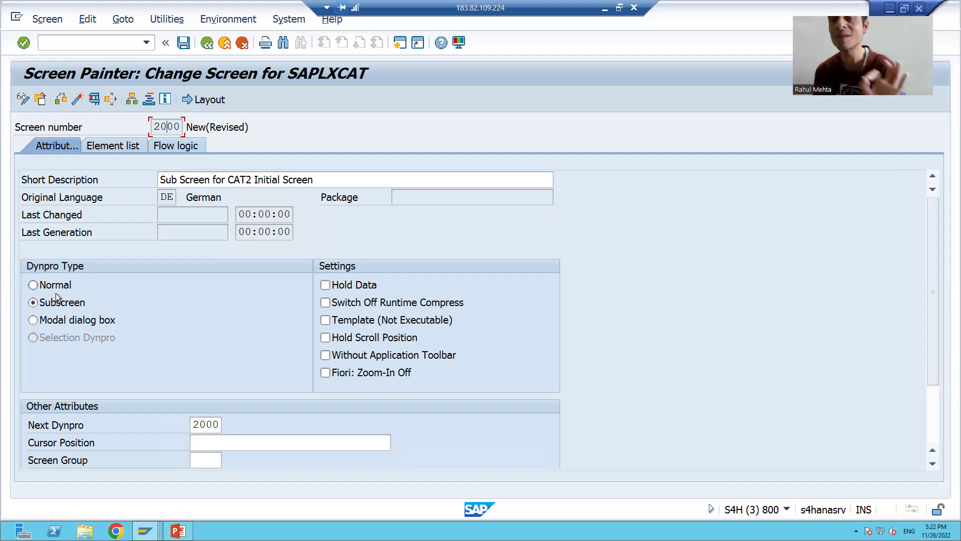
Open screen 2000's layout and place a checkbox named CHECK near the upper-left corner of the subscreen
left_click(203, 104)
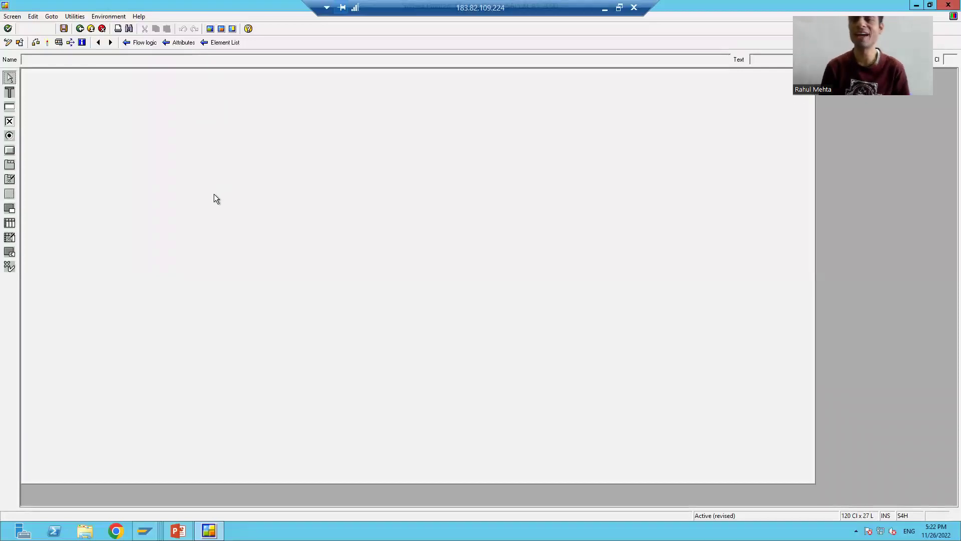
left_click(10, 122)
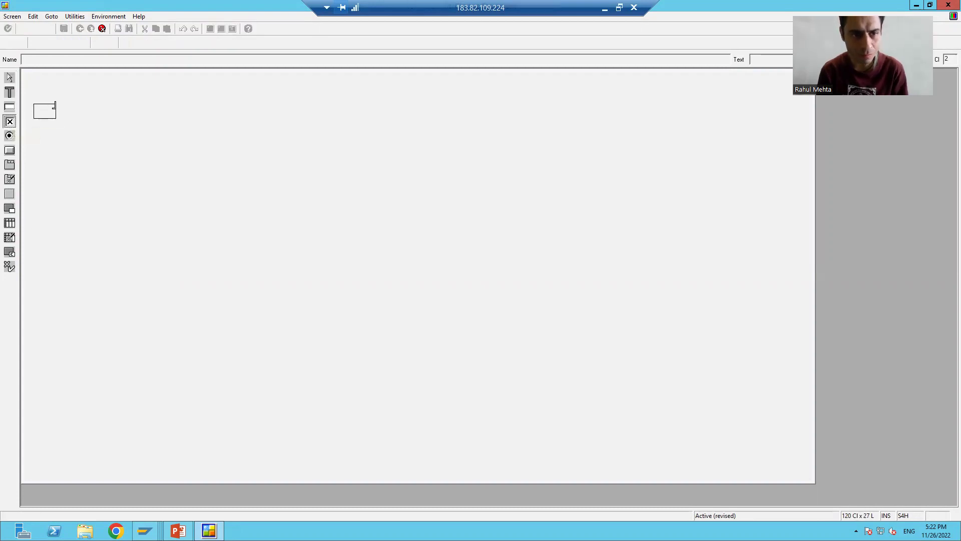
left_click(36, 107)
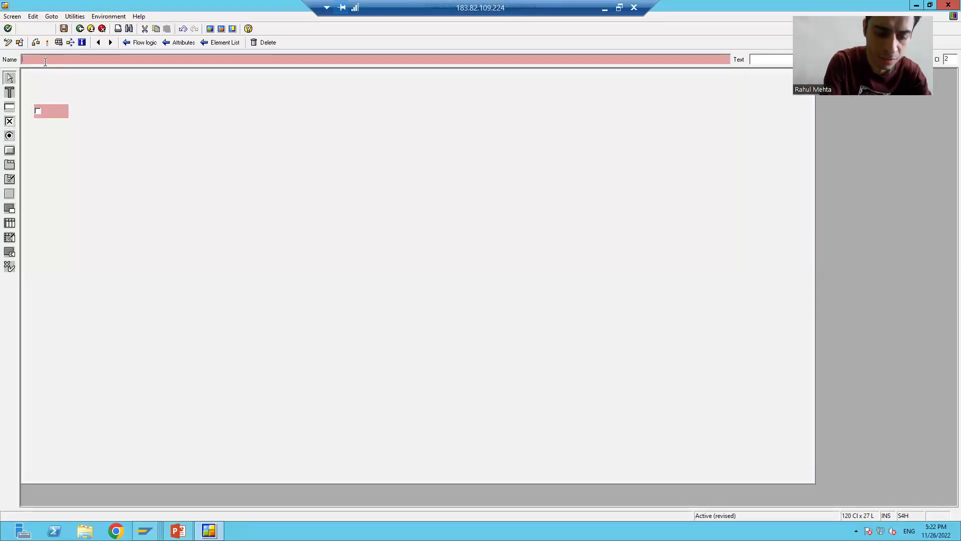
type("CHECK")
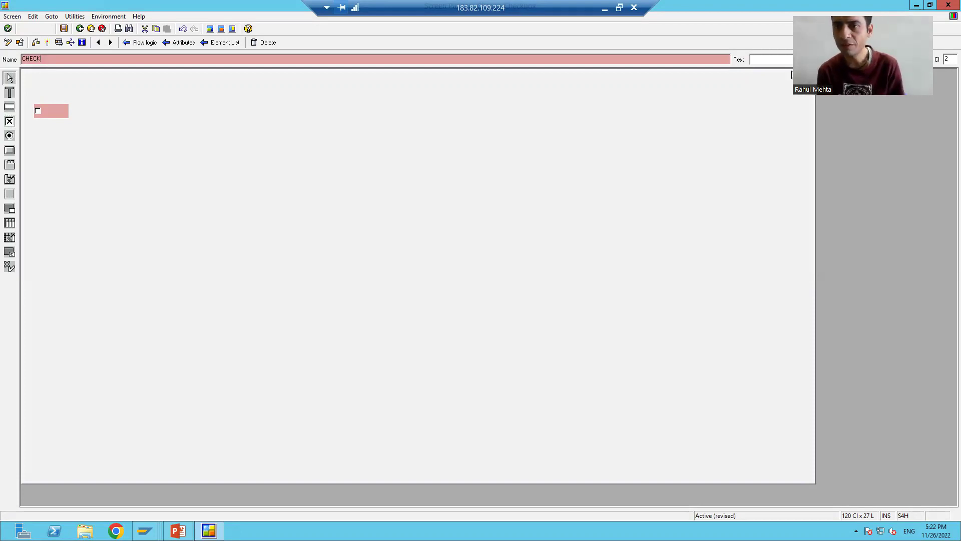
Set the CHECK checkbox's text to "The Information is Correct/True"
left_click(759, 59)
type("Th")
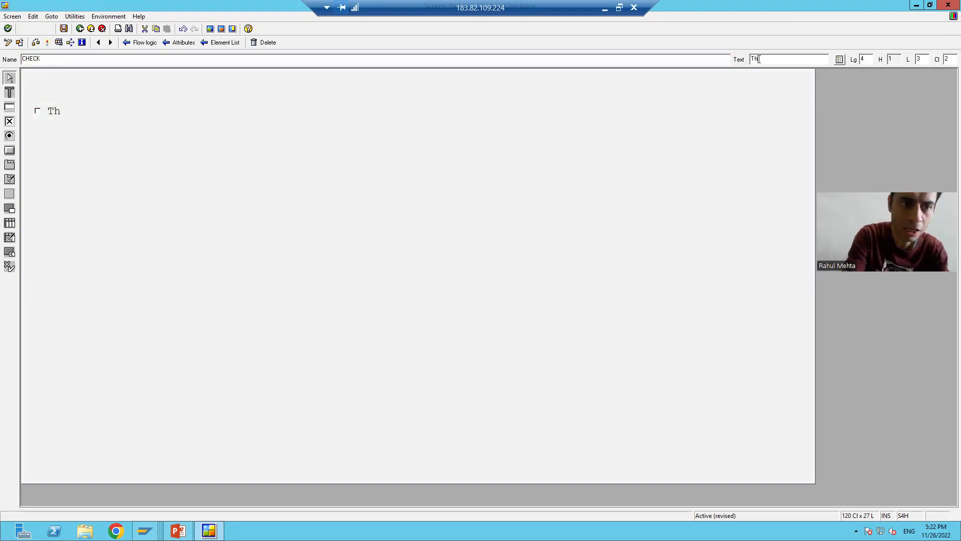
type("e Information")
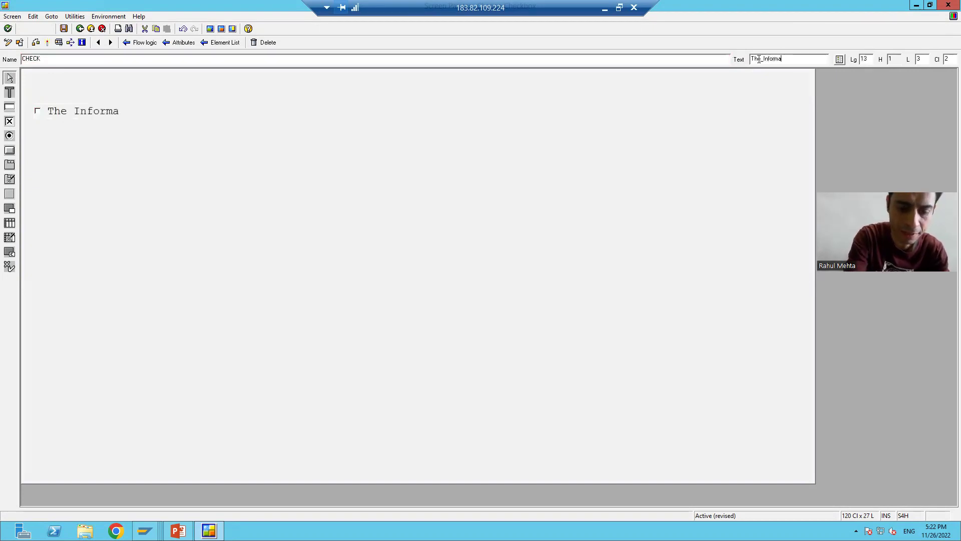
type(" is COrrect")
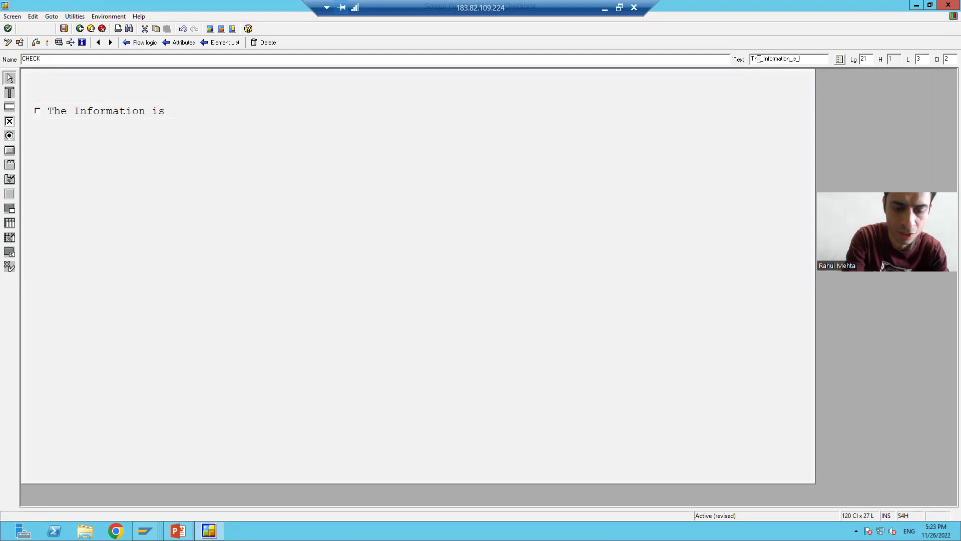
key("BackSpace")
key("BackSpace")
key("BackSpace")
key("BackSpace")
key("BackSpace")
key("BackSpace")
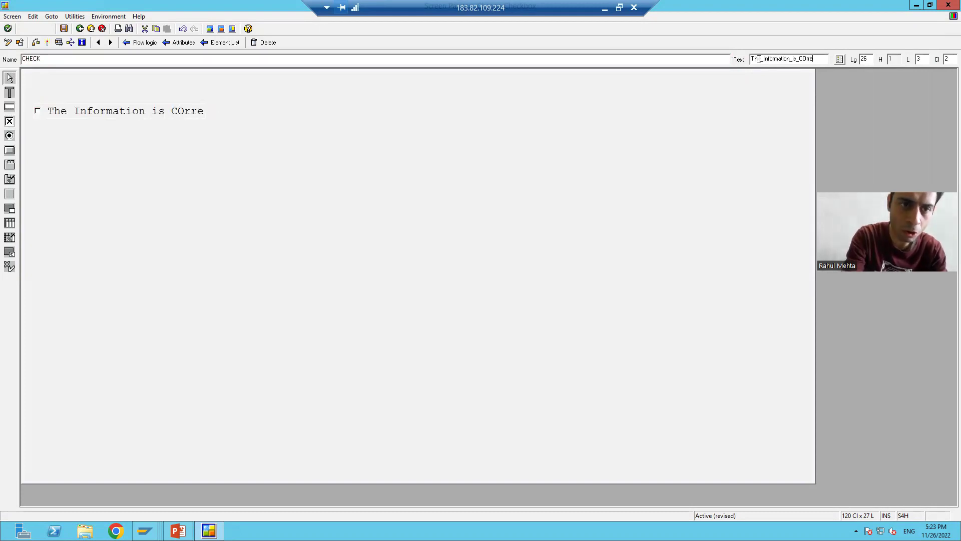
type("orre")
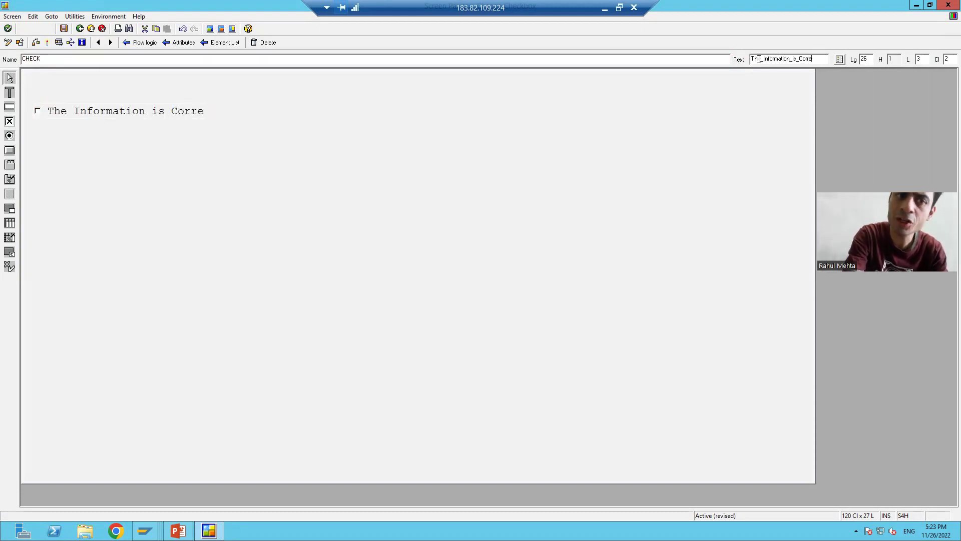
type("ct/Tr")
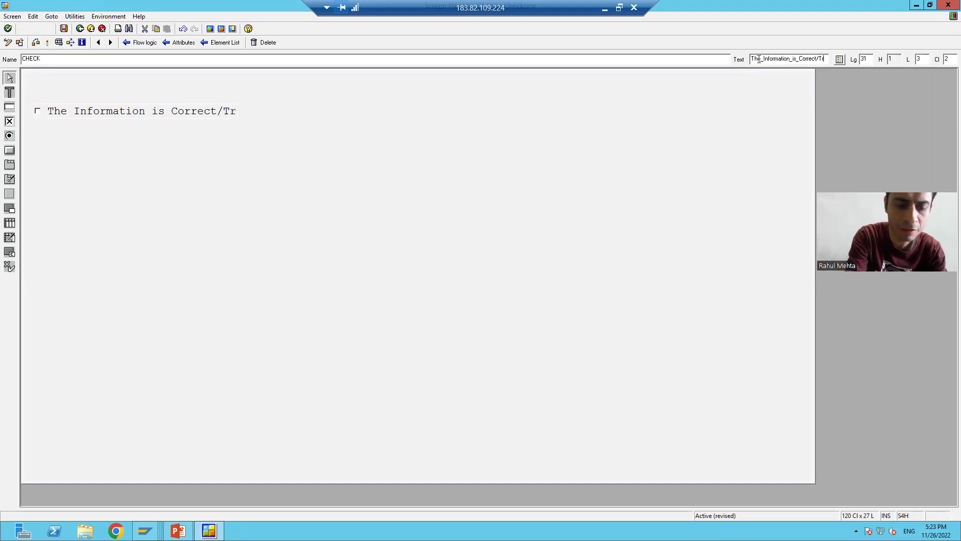
type("ue")
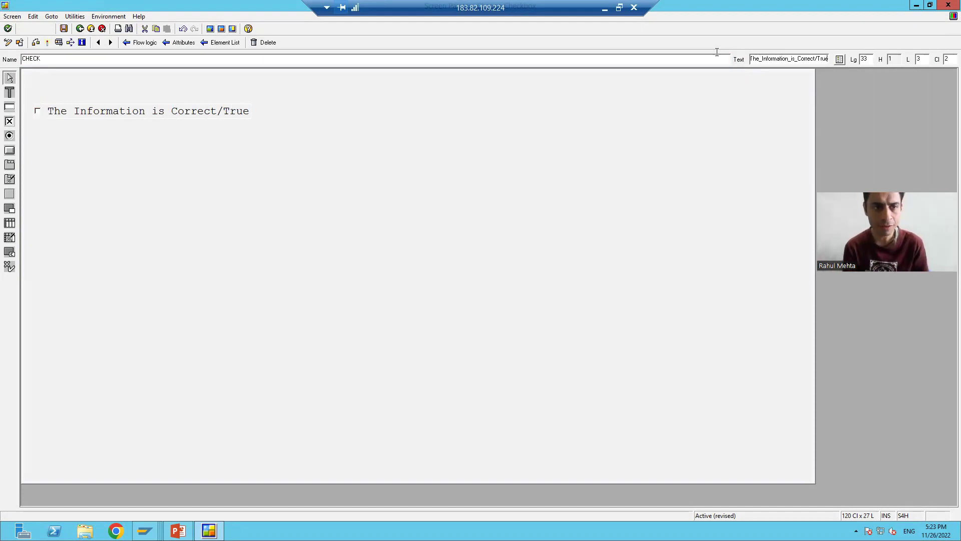
Save and close the layout, and activate screen 2000, maintaining it in its original language
left_click(64, 29)
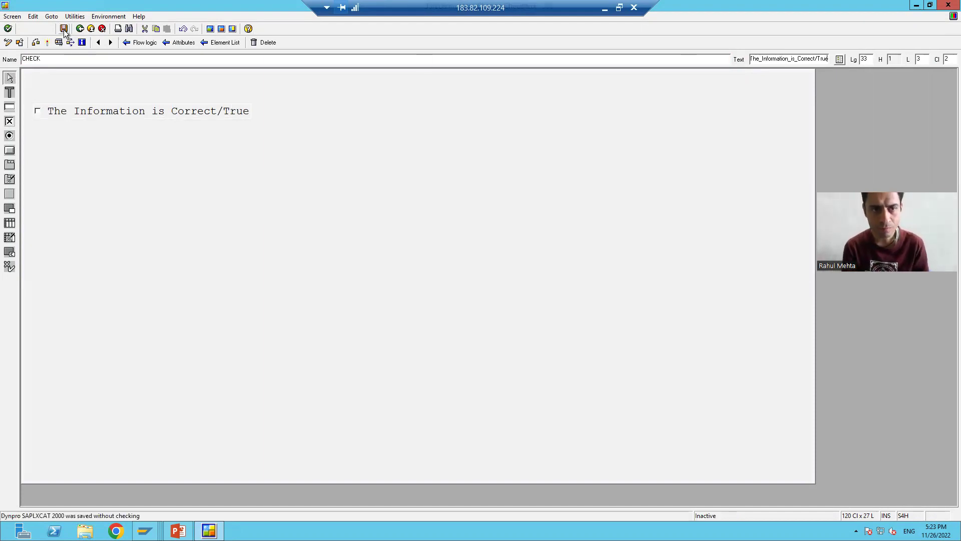
left_click(948, 6)
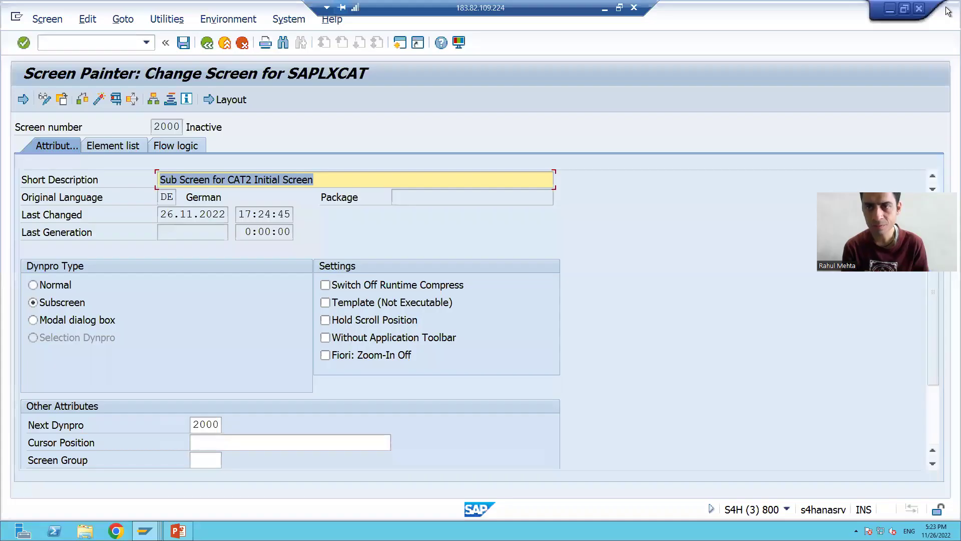
left_click(98, 100)
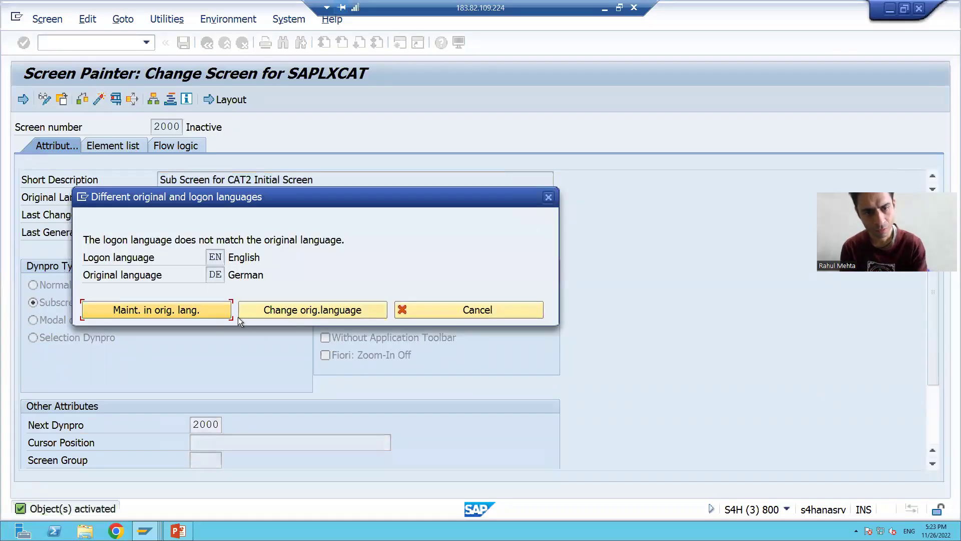
left_click(185, 311)
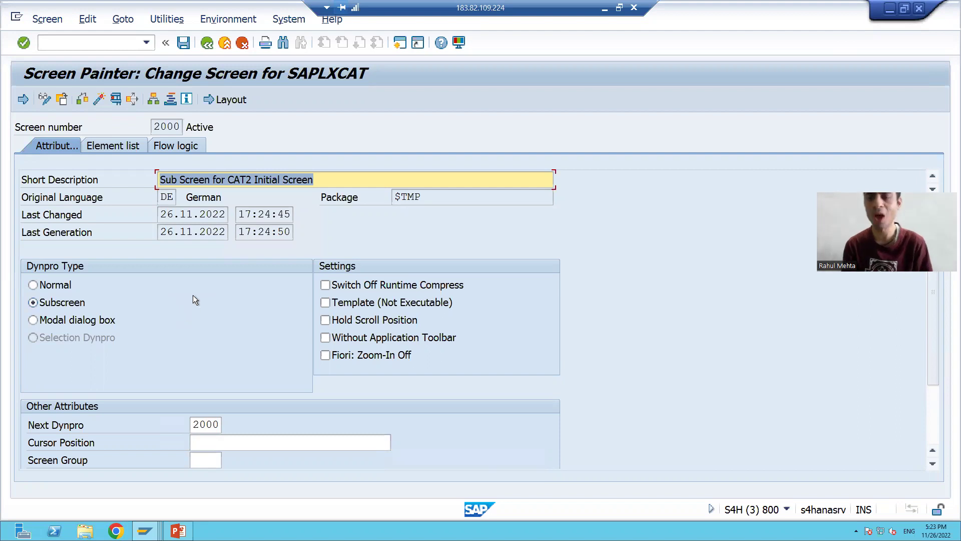
Return to project ZSEXIT78, switch it to change mode and activate it
left_click(206, 50)
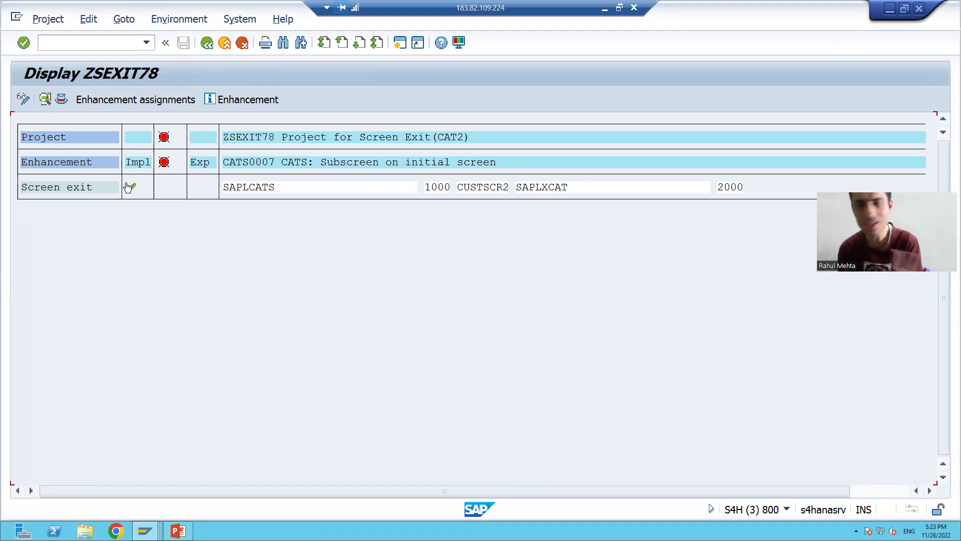
left_click(23, 100)
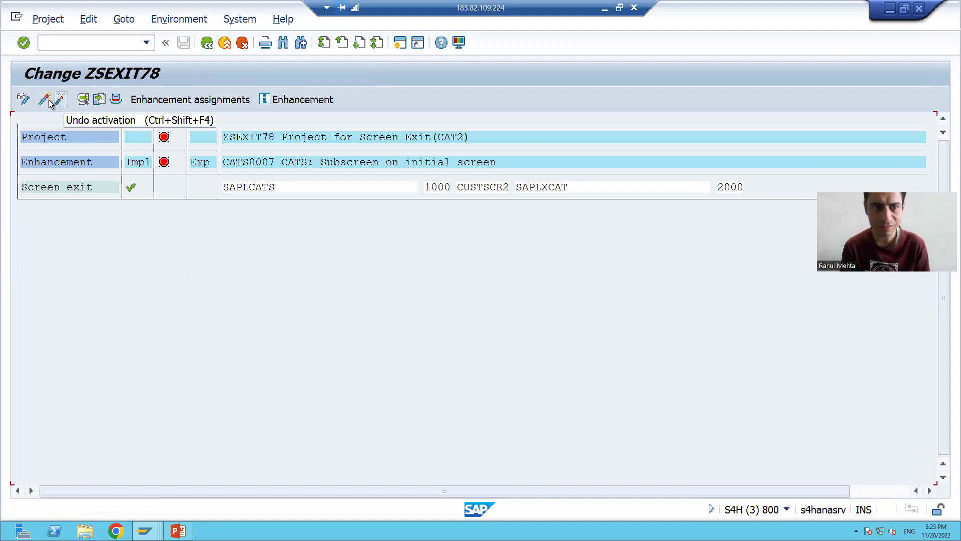
left_click(45, 100)
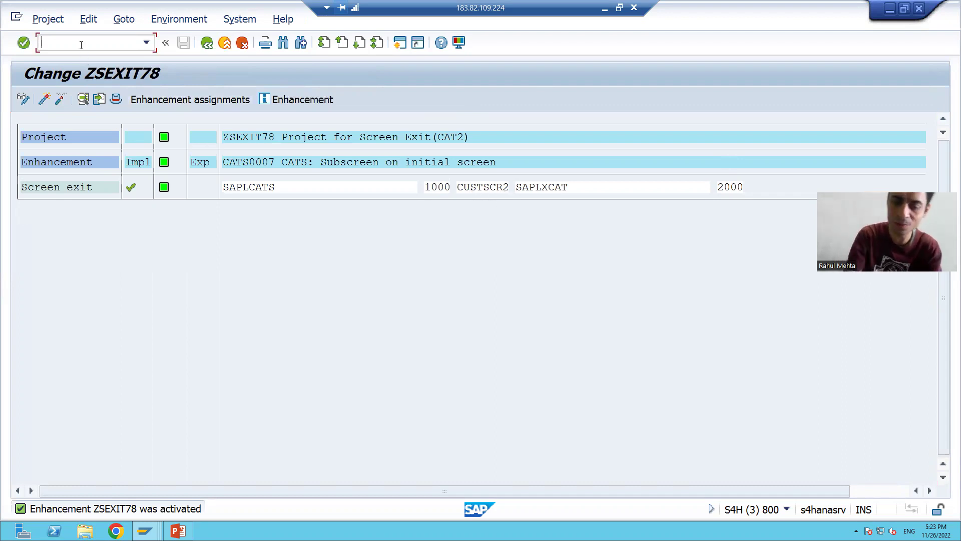
Run CAT2 in a new session and examine the customer subscreen call for custscr2 in screen 1000's flow logic, closing the session when done
type("/ocat2")
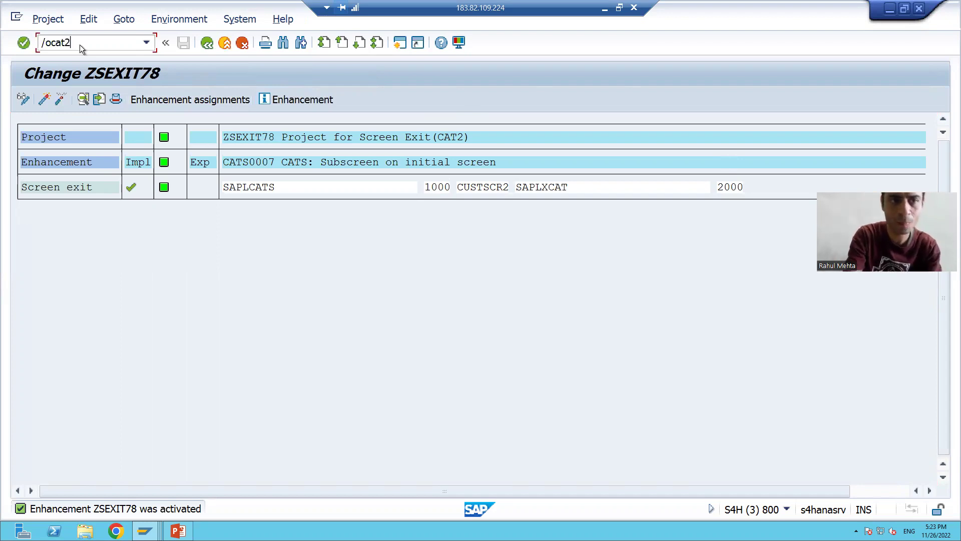
key("alt+y")
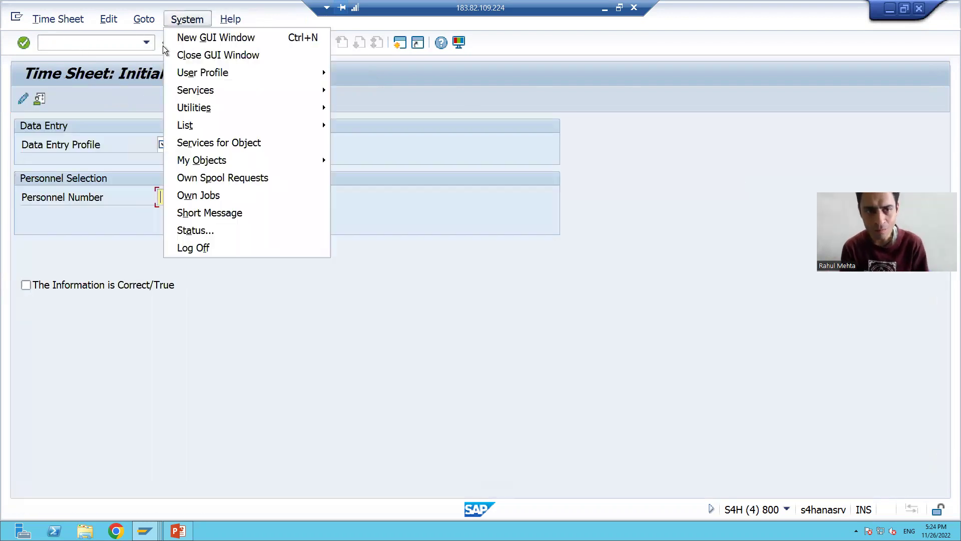
left_click(207, 231)
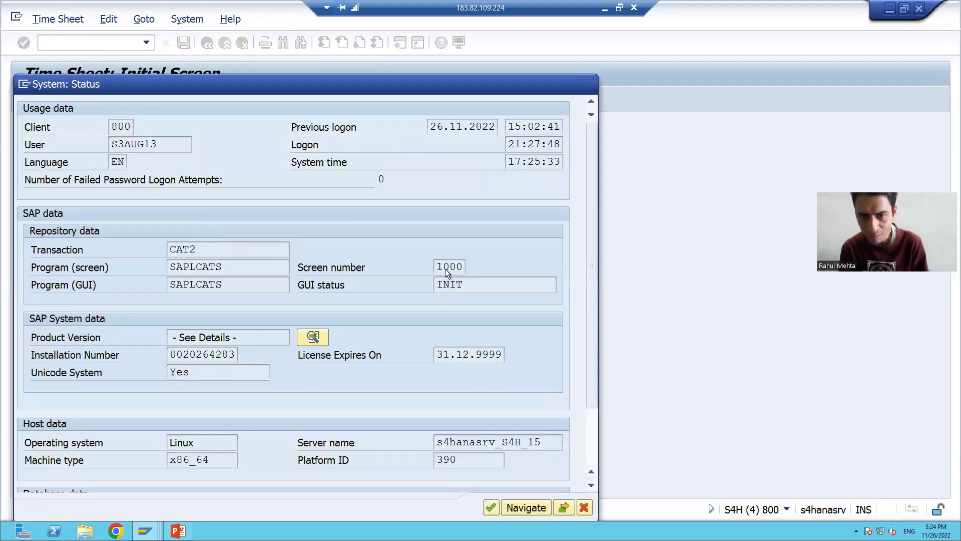
double_click(446, 269)
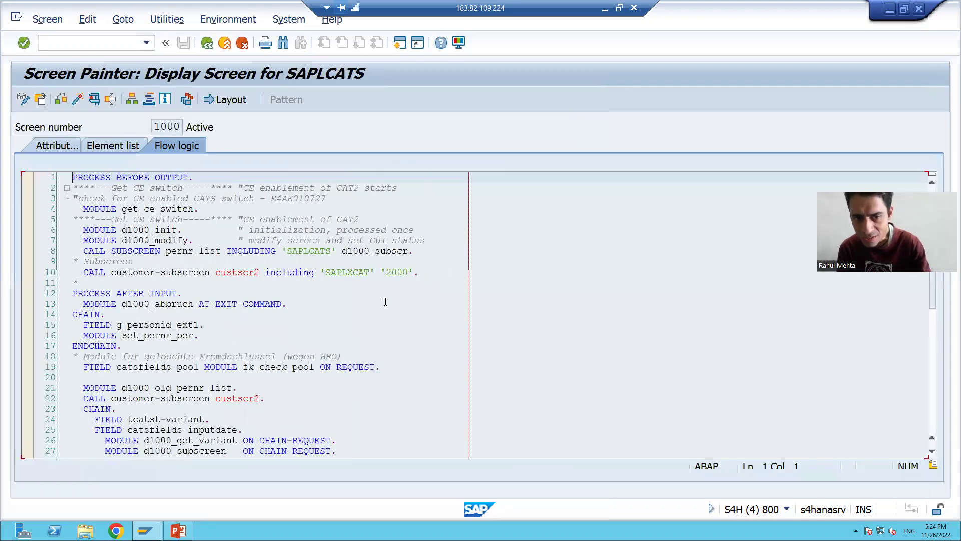
scroll(385, 301, "up", 2)
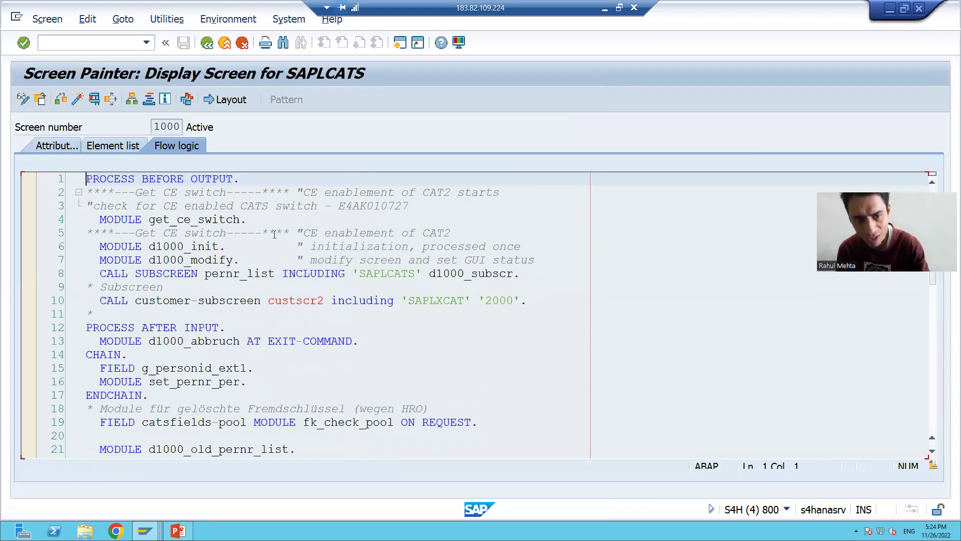
double_click(296, 301)
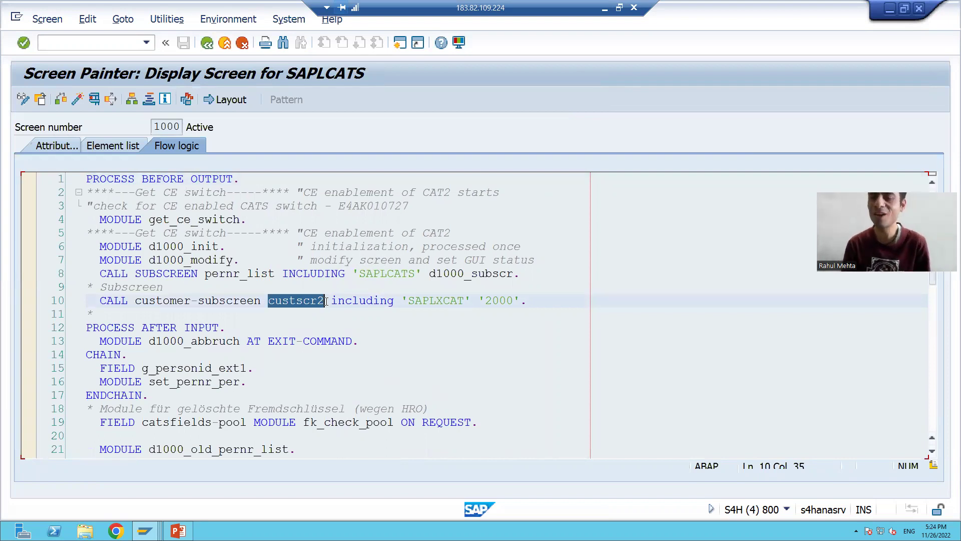
left_click(919, 8)
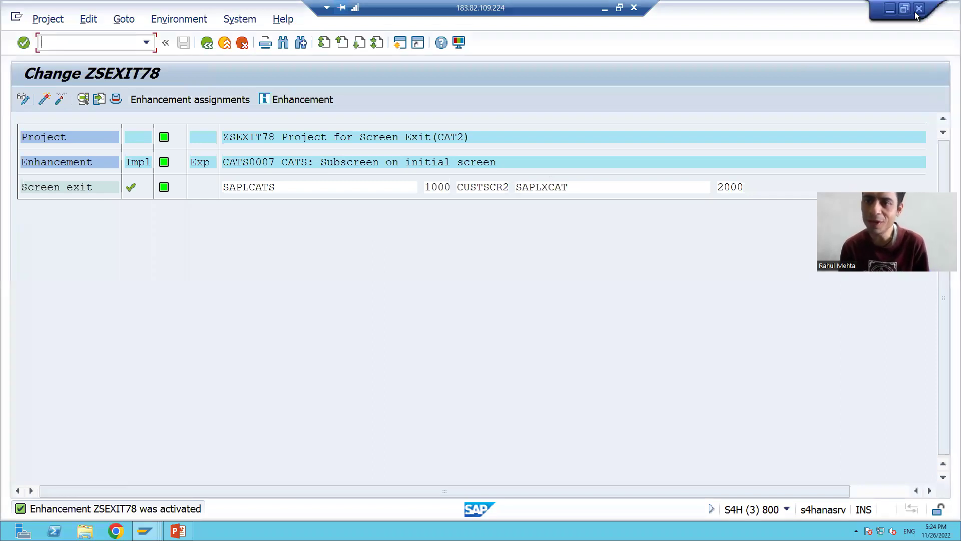
Switch to the earlier time sheet session and restart transaction CAT2 to check its initial screen for the checkbox
key("alt+Tab")
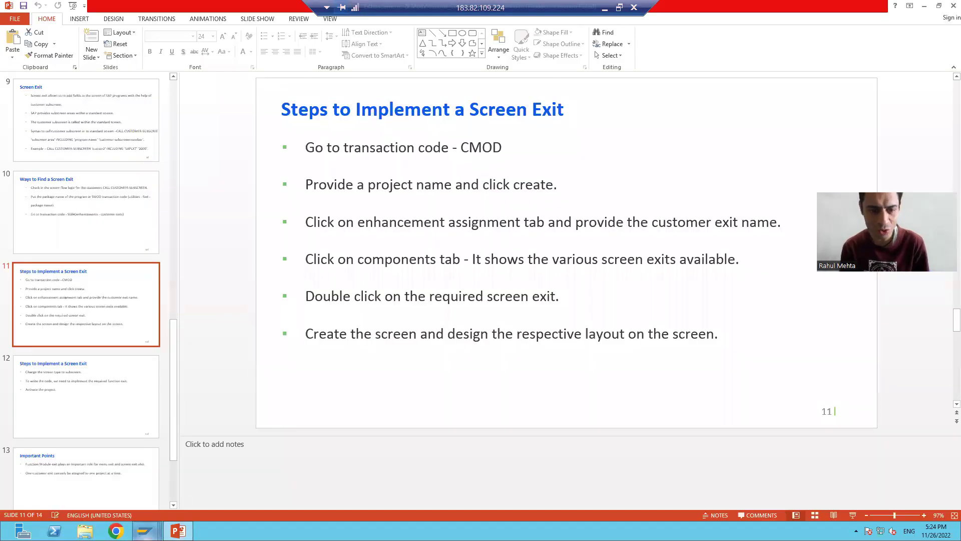
mouse_move(145, 530)
left_click(263, 475)
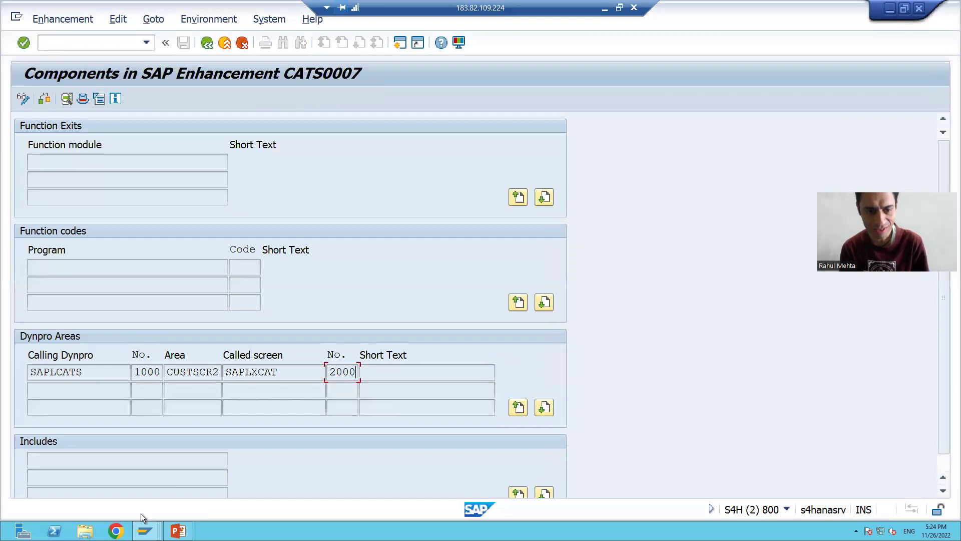
left_click(168, 476)
left_click(73, 42)
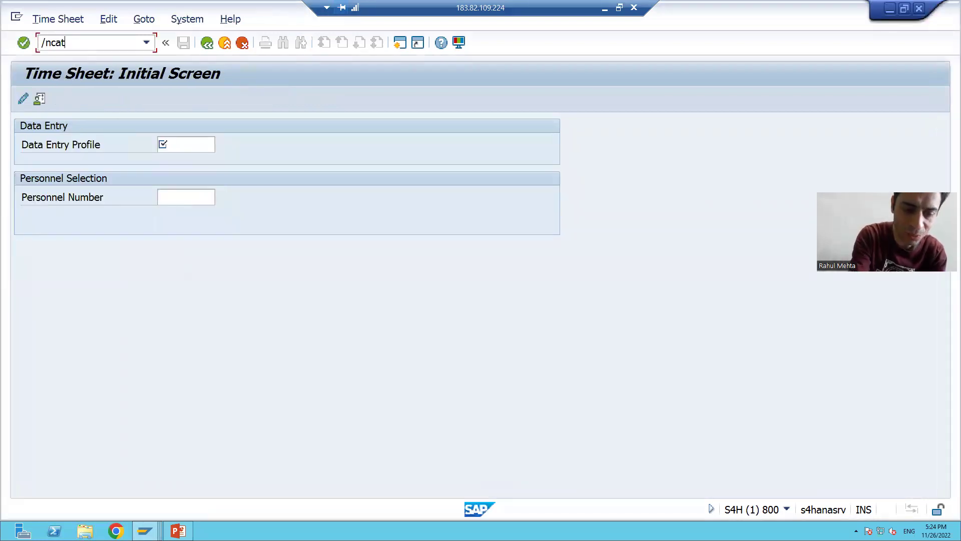
type("/ncat2")
key("Return")
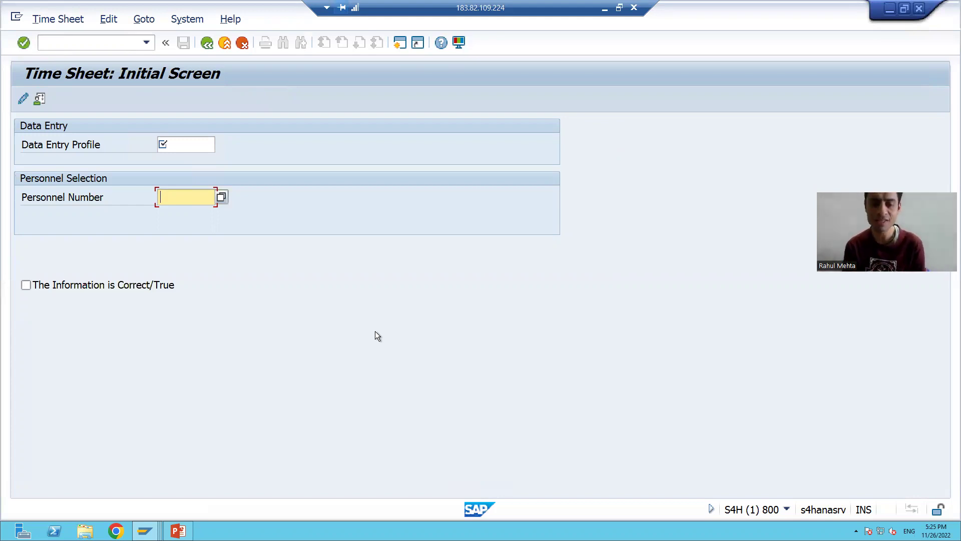
Switch to PowerPoint and review the remaining screen exit steps on slide 12, highlighting the point about changing the screen type to subscreen
left_click(177, 531)
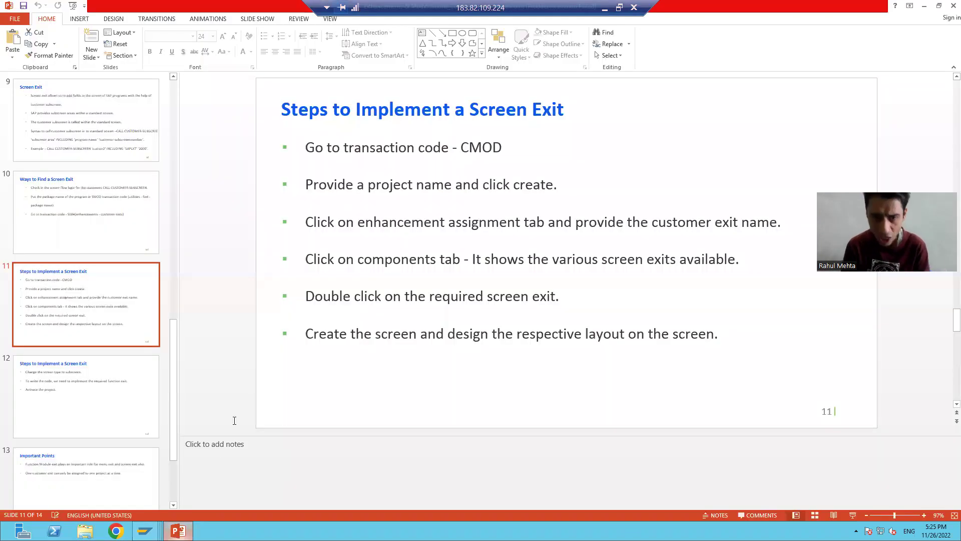
left_click(76, 406)
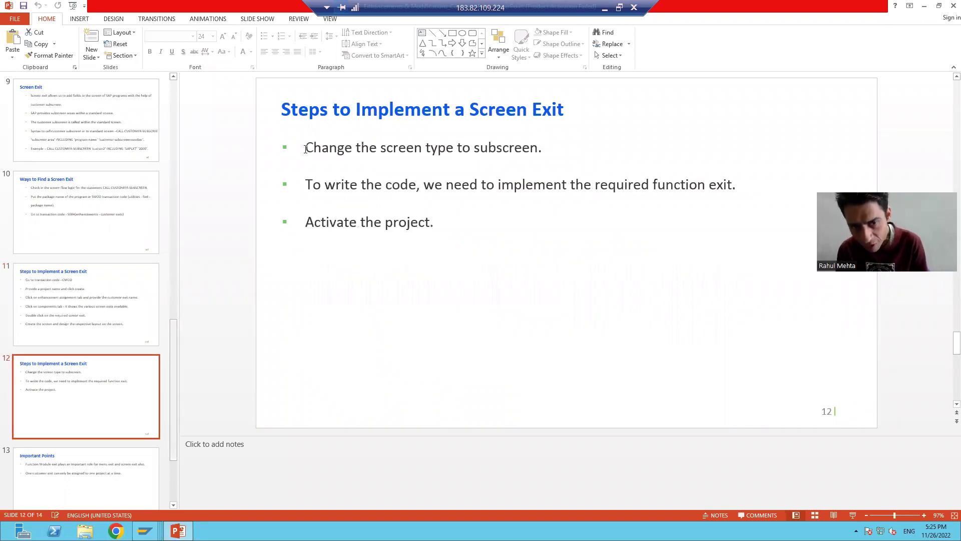
left_click_drag(305, 149, 536, 148)
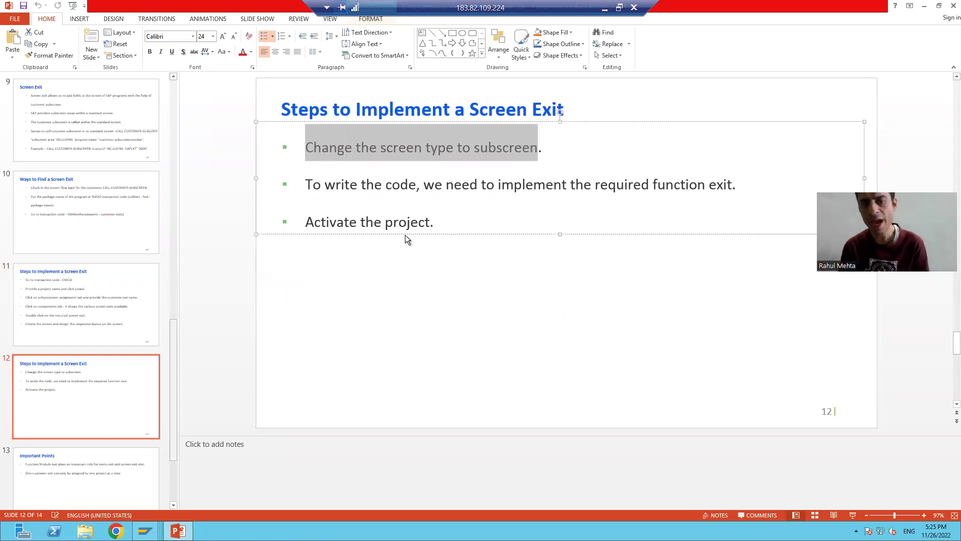
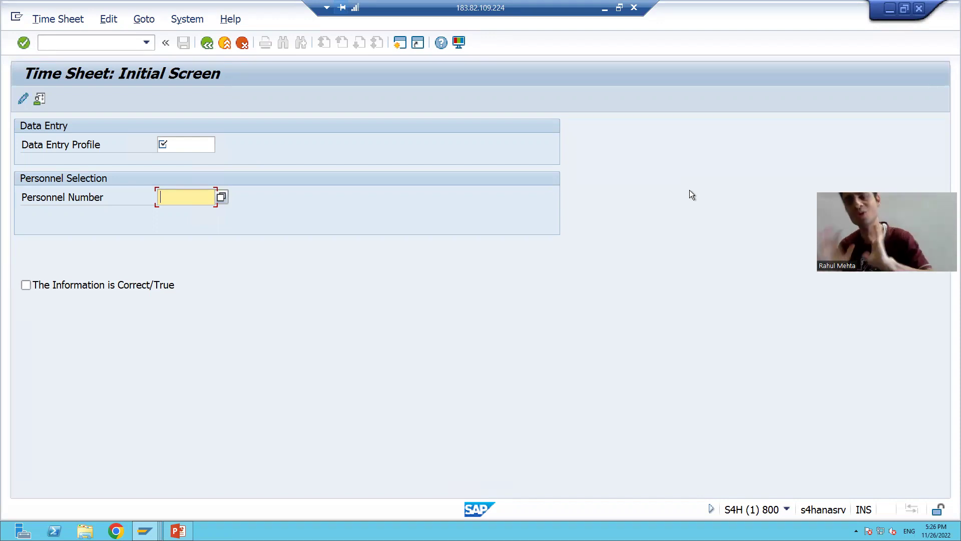
Run transaction CMOD in the current session, then deactivate enhancement project ZSEXIT78 and delete it
left_click(83, 48)
type("/")
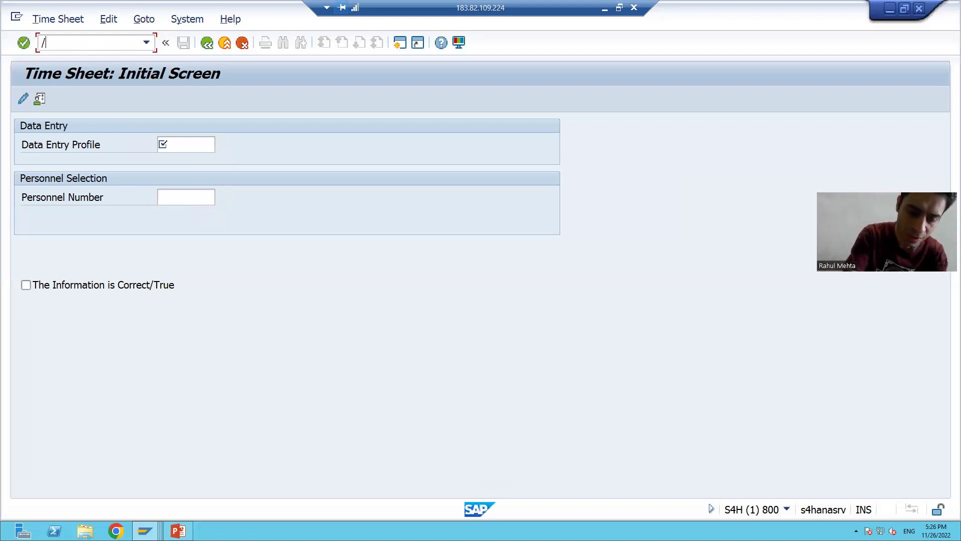
type("ncmod")
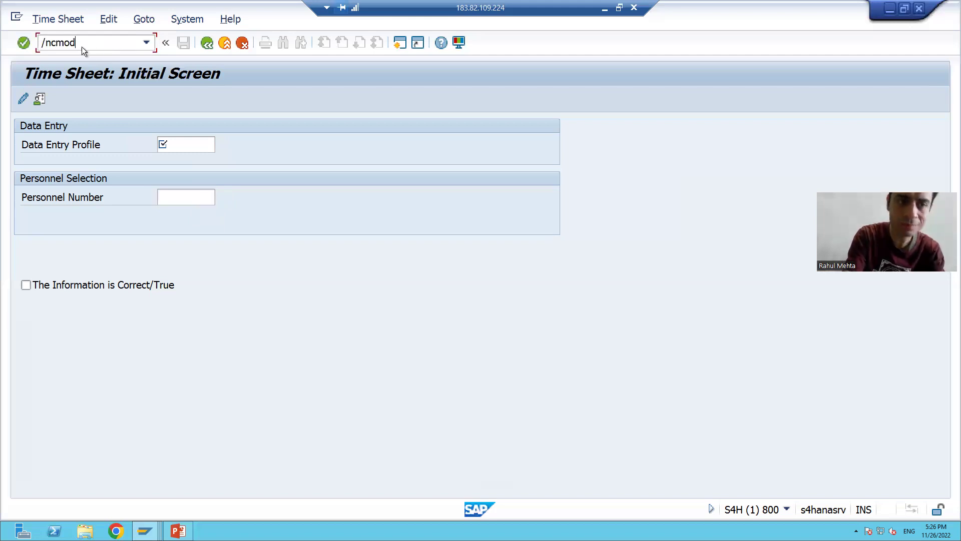
key("Return")
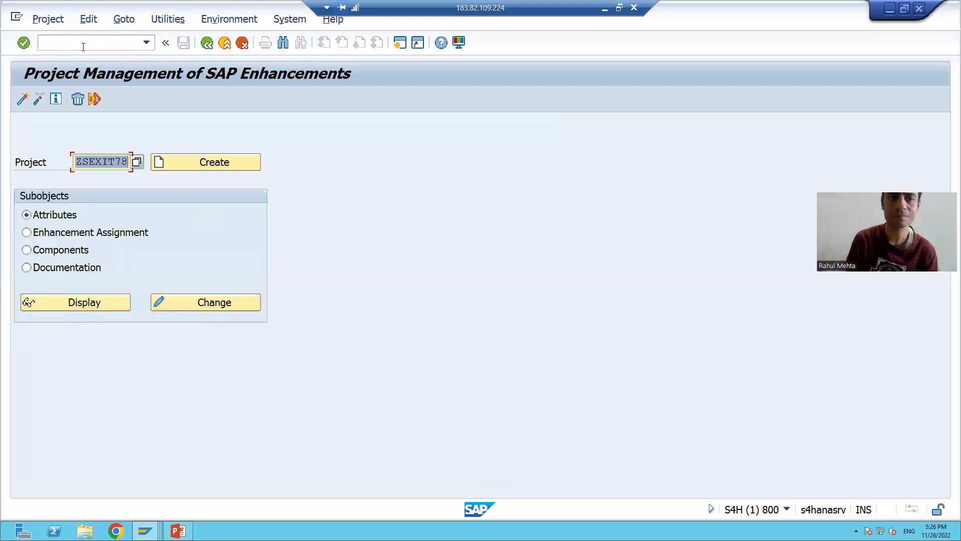
left_click(103, 164)
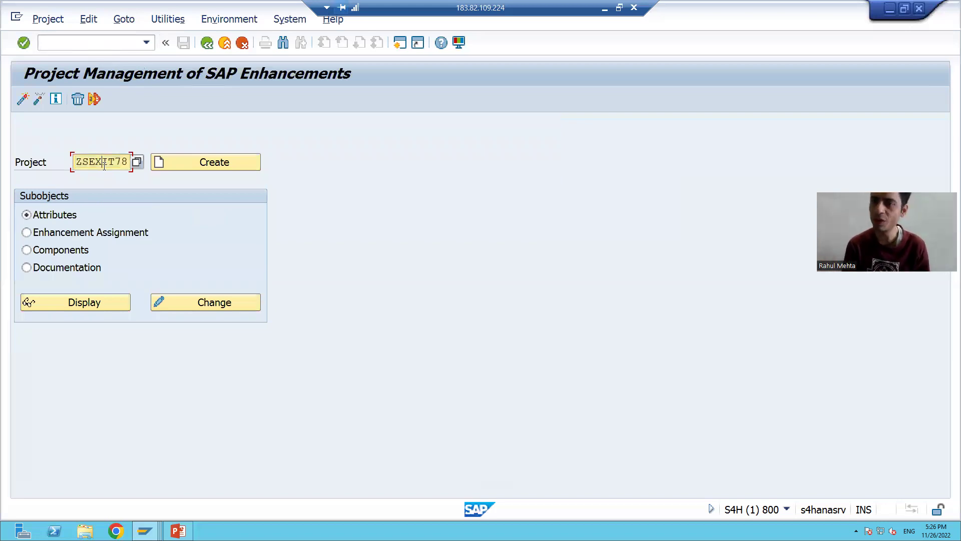
left_click(37, 99)
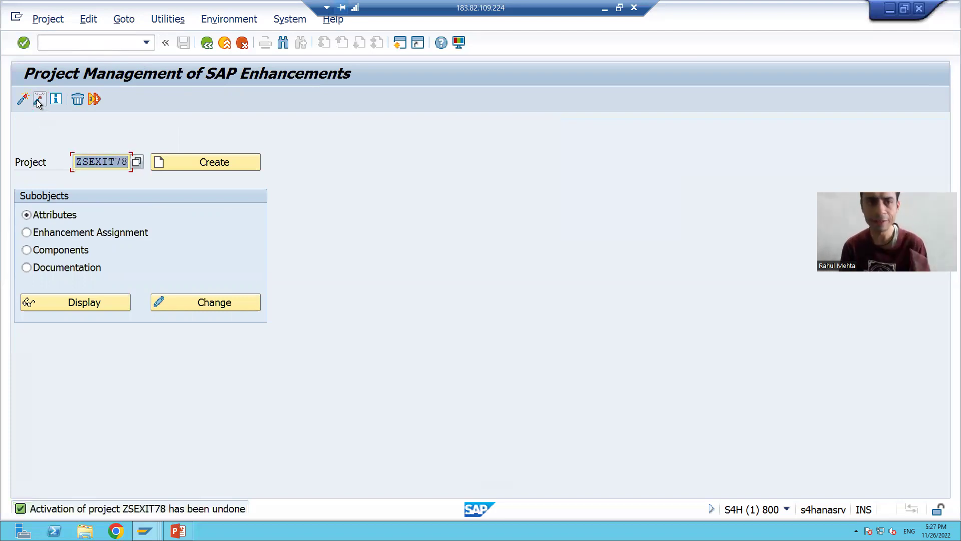
left_click(76, 100)
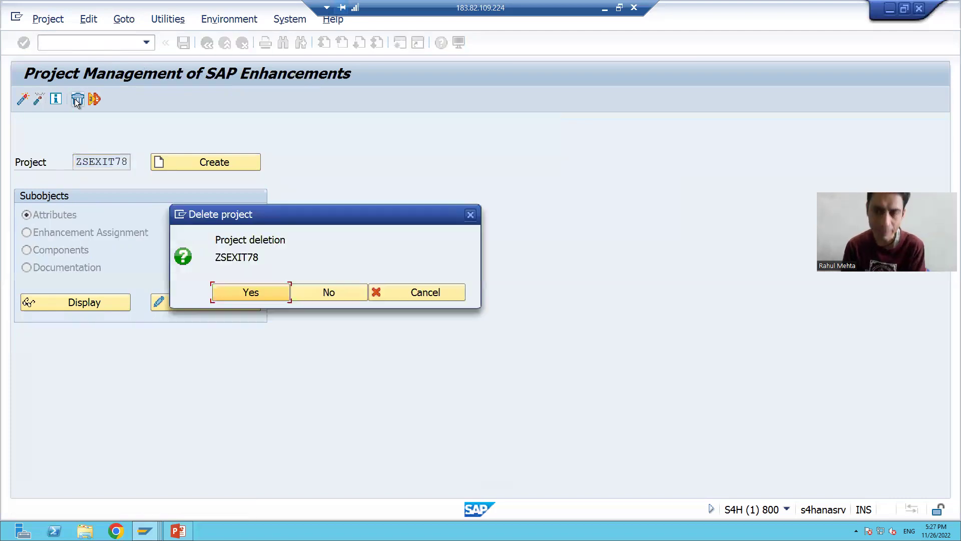
left_click(223, 293)
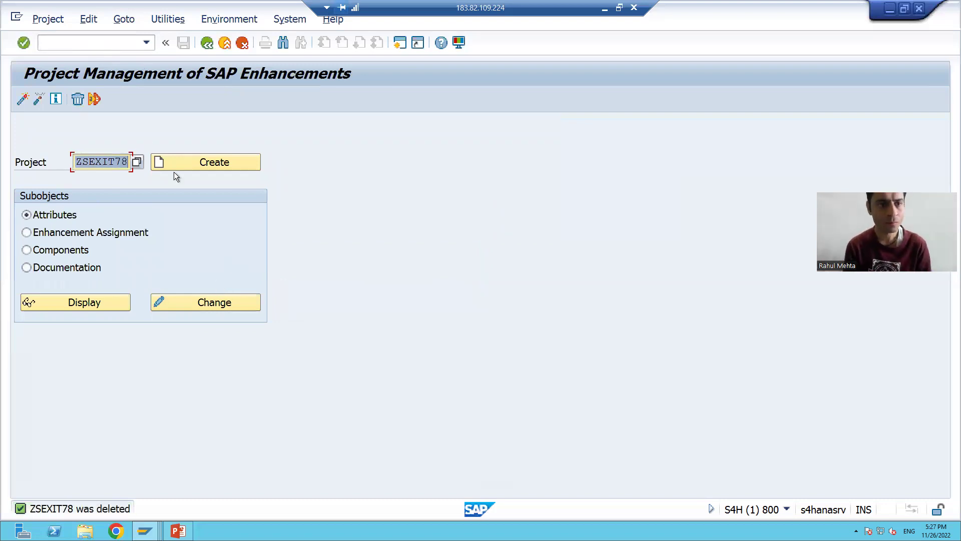
Run transaction CAT2 in the same session to check the time sheet's initial screen for the confirmation checkbox
left_click(102, 45)
type("/ncat2")
key("Return")
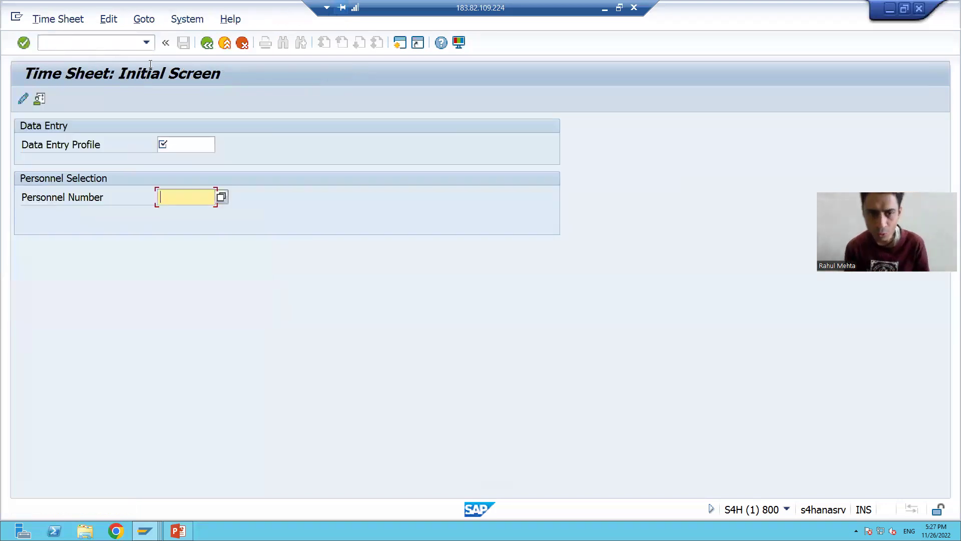